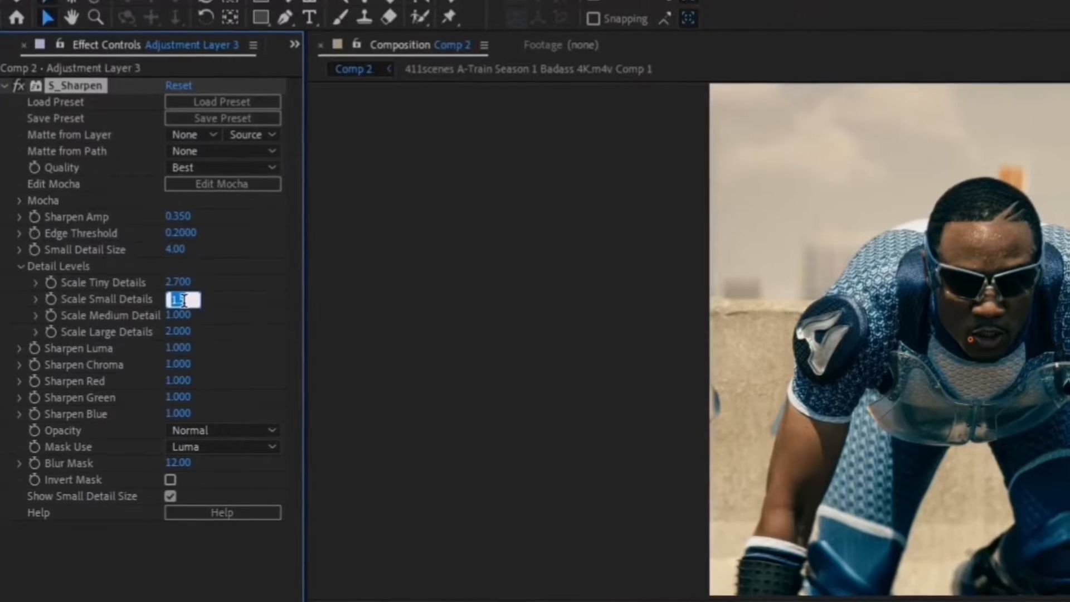
# Set S_Sharpen's detail scales to 1.7 for small, 1.5 for medium and 2.8 for large, and collapse the effect.
pyautogui.click(178, 317)
pyautogui.write('1')
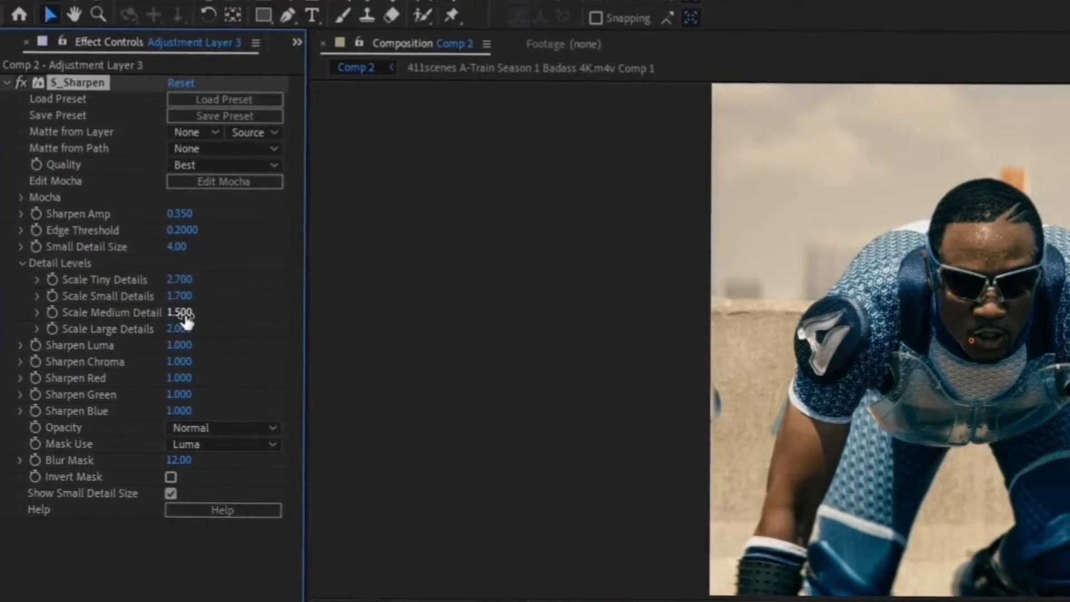
pyautogui.click(181, 328)
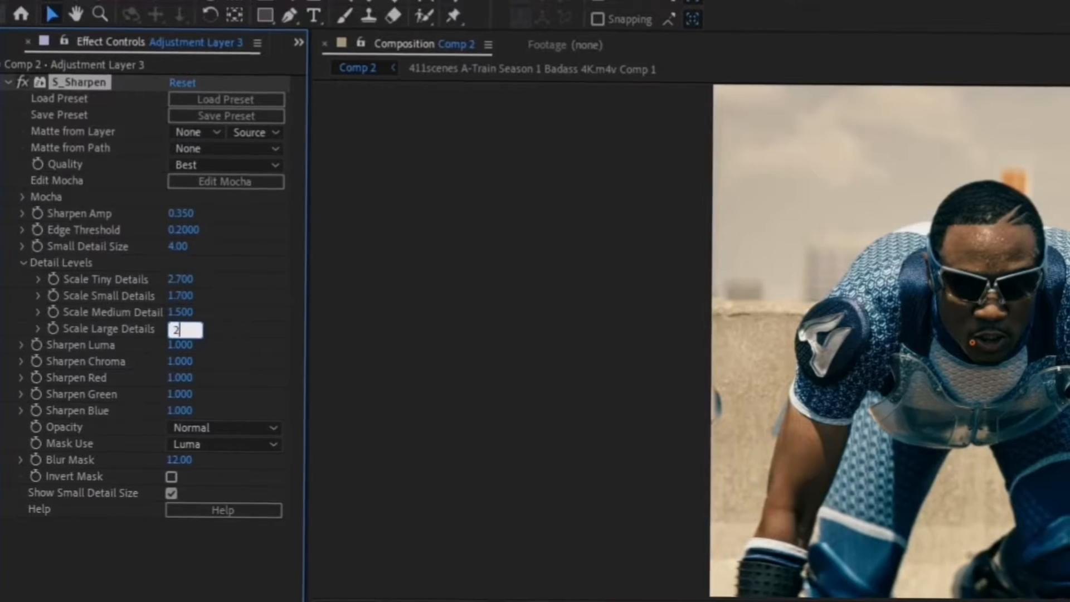
pyautogui.write('2.8')
pyautogui.press('Return')
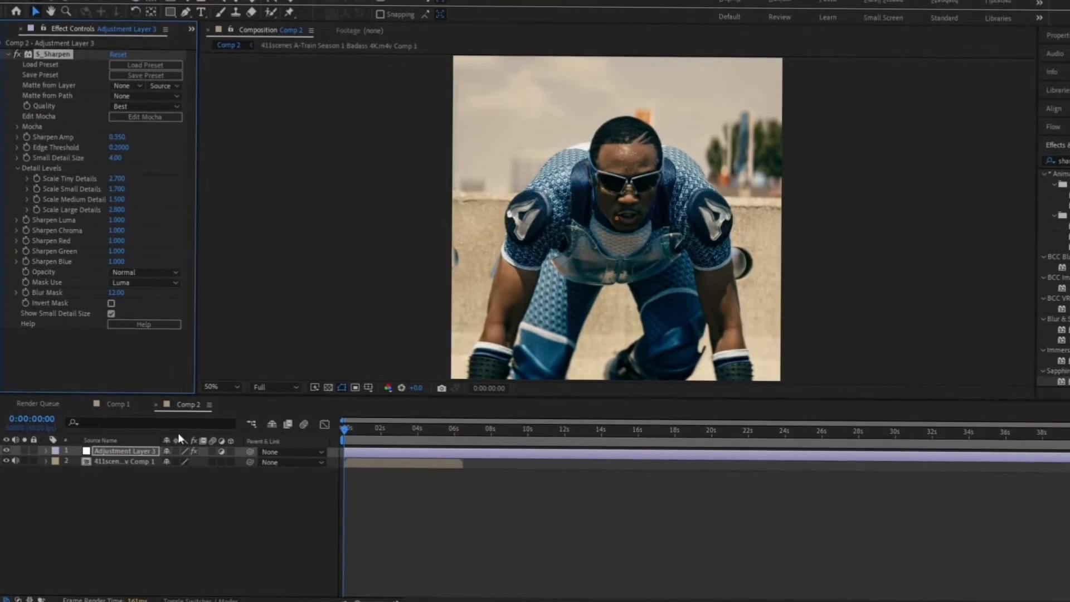
pyautogui.click(8, 54)
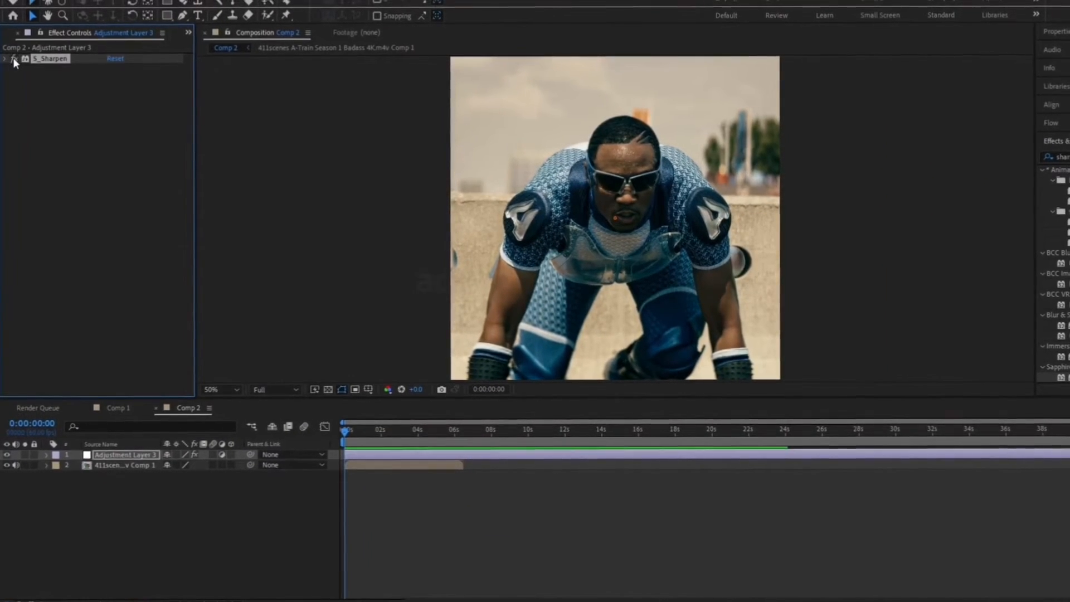
# Search the effects for "looks", apply Magic Bullet Looks to the adjustment layer and open its look editor.
pyautogui.click(44, 121)
pyautogui.click(1063, 156)
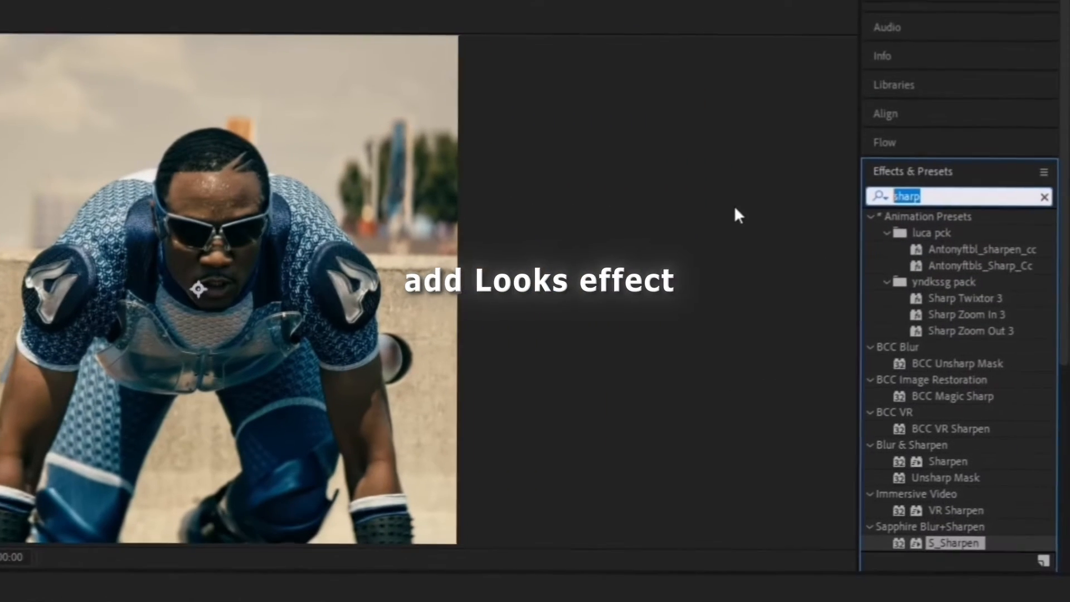
pyautogui.write('looks')
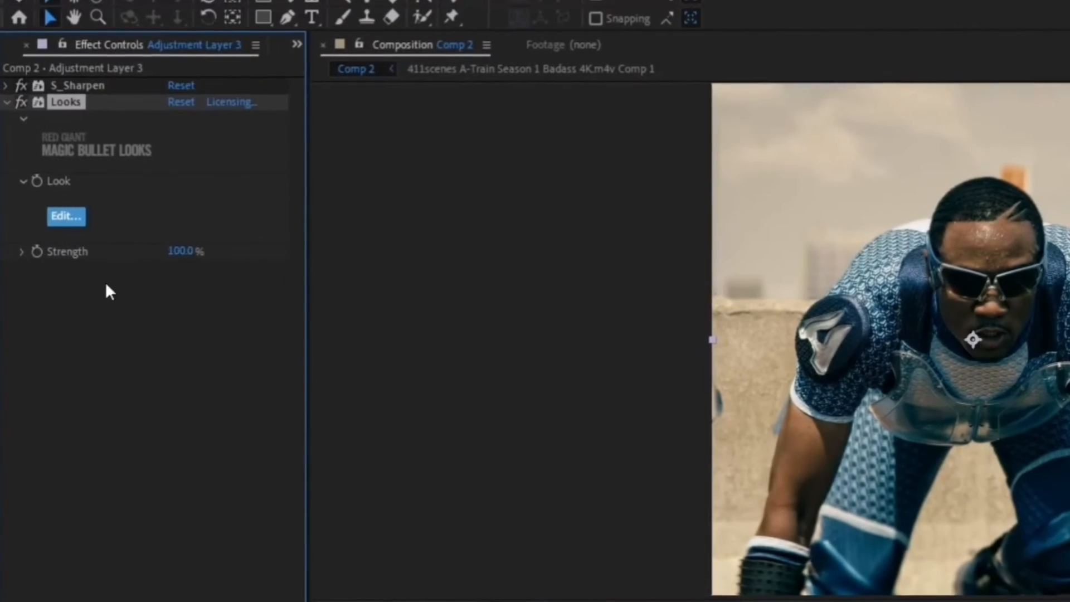
pyautogui.click(70, 222)
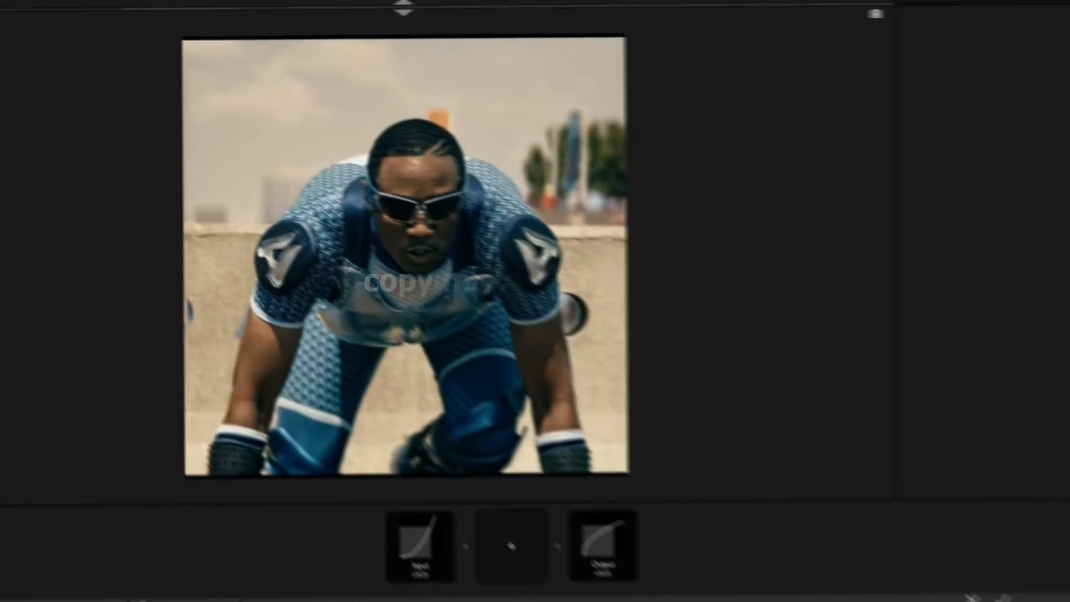
# Add an Optical Diffusion tool to the look with density 10%, glow 1 and strength 50%.
pyautogui.click(490, 534)
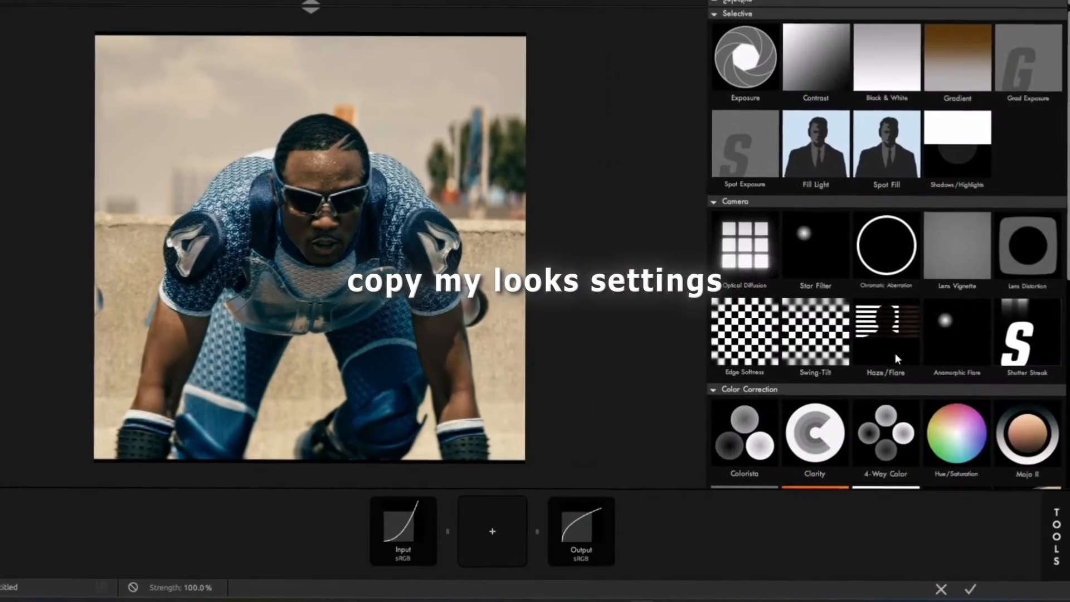
pyautogui.moveTo(773, 244); pyautogui.dragTo(490, 526)
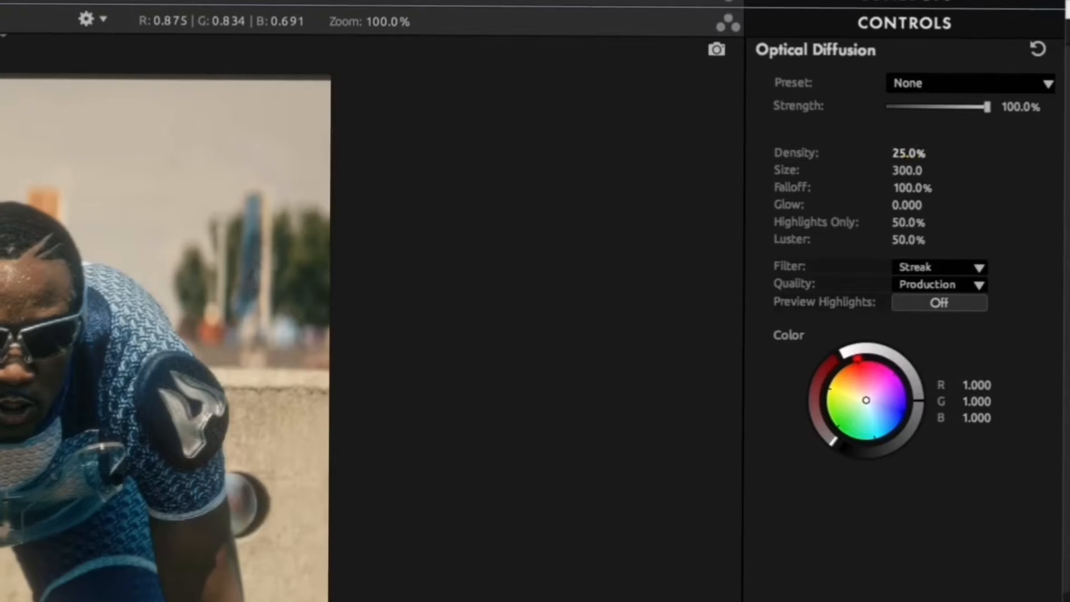
pyautogui.click(945, 116)
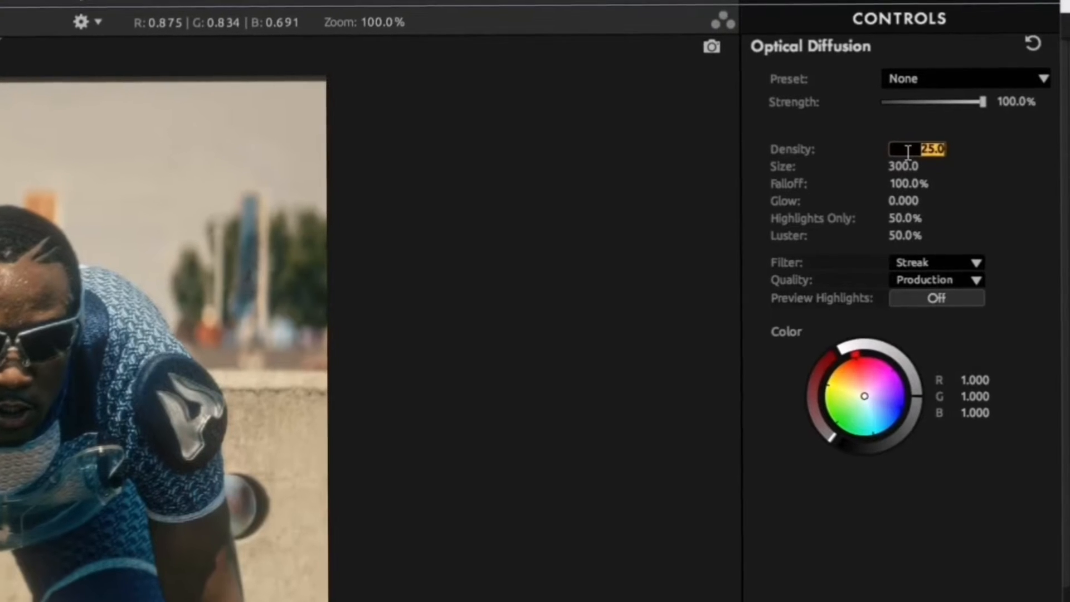
pyautogui.click(914, 199)
pyautogui.write('1')
pyautogui.press('Return')
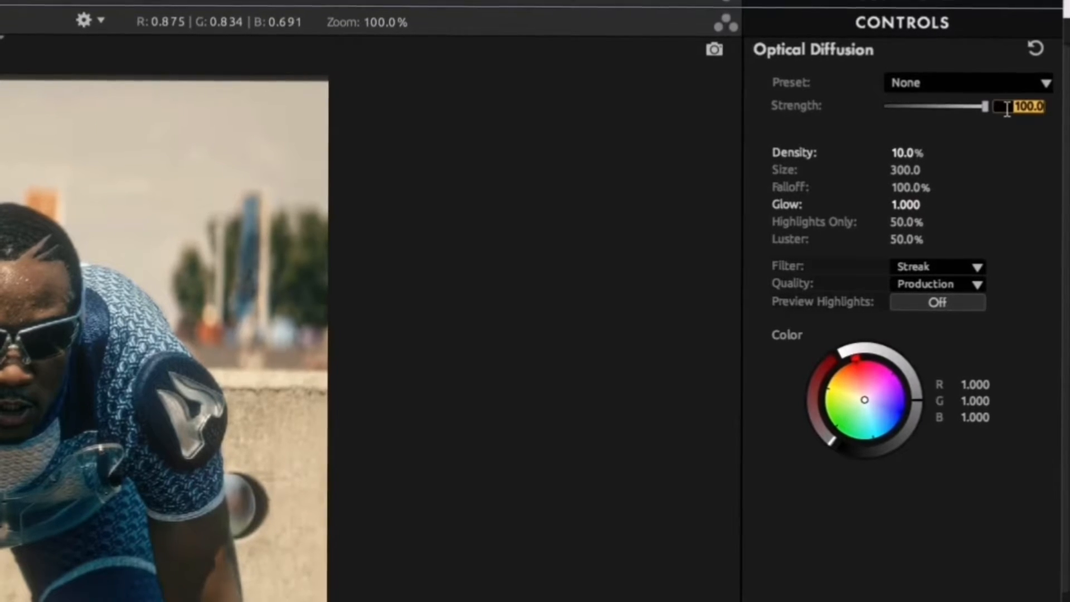
pyautogui.press('Return')
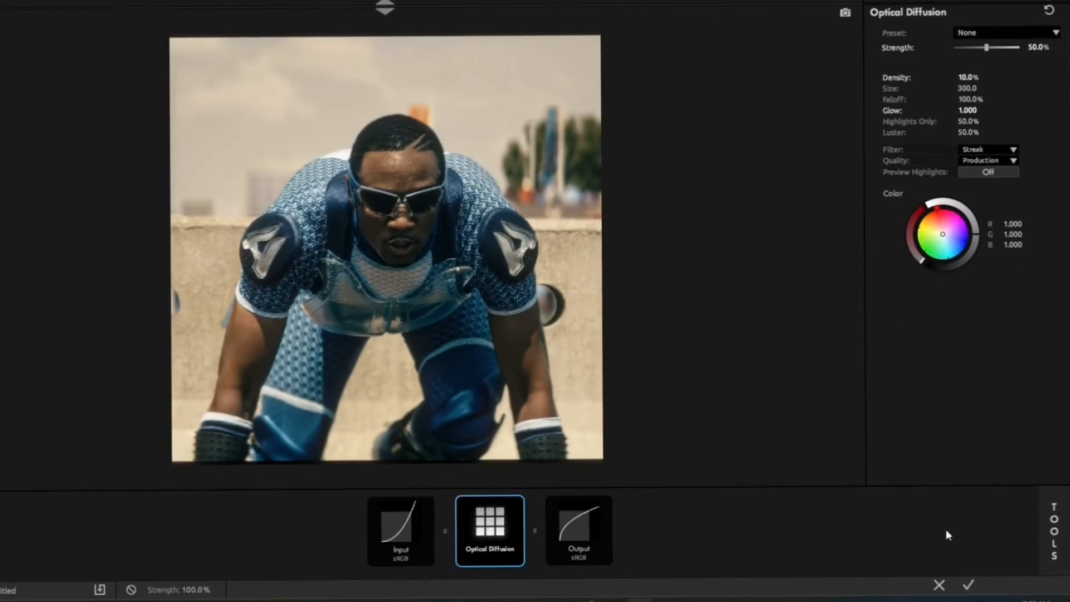
# Add a Haze/Flare tool with spillage 5%, softness 15%, exposure -5 and reflection exposure -1.
pyautogui.click(1047, 531)
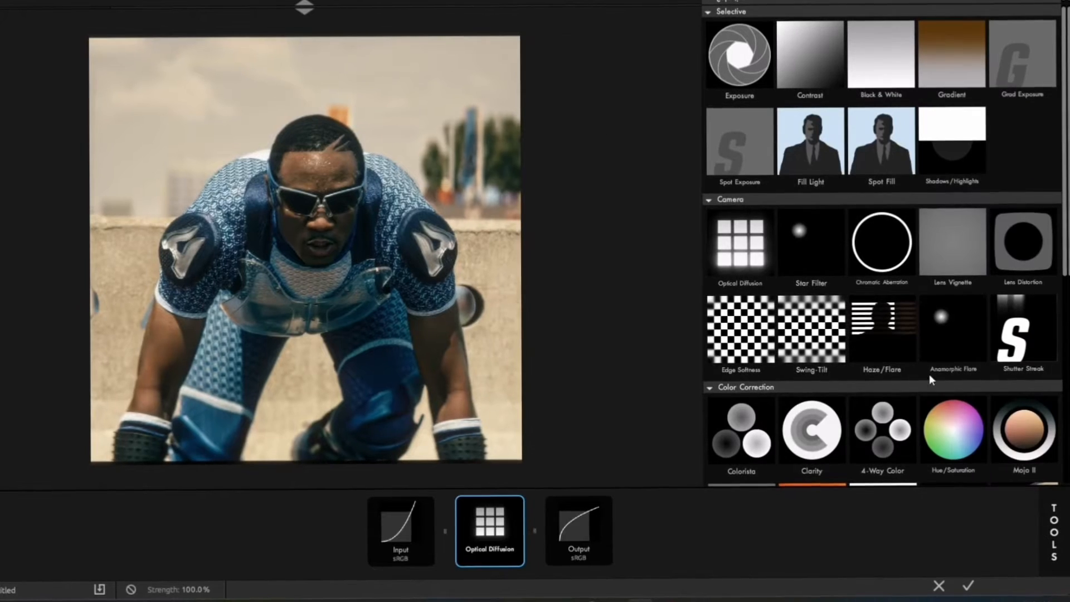
pyautogui.click(881, 332)
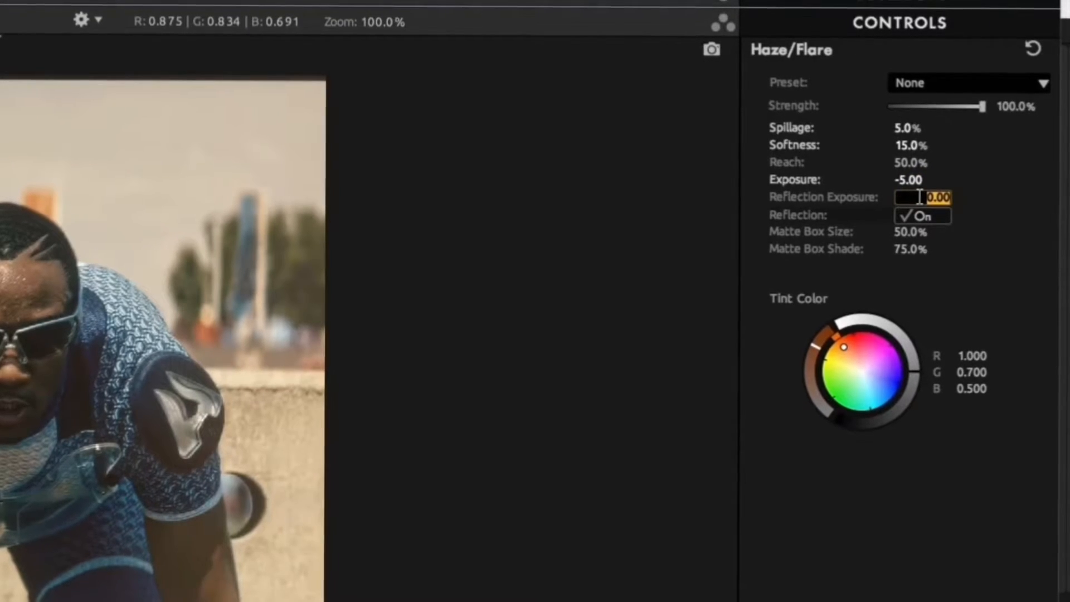
pyautogui.press('Return')
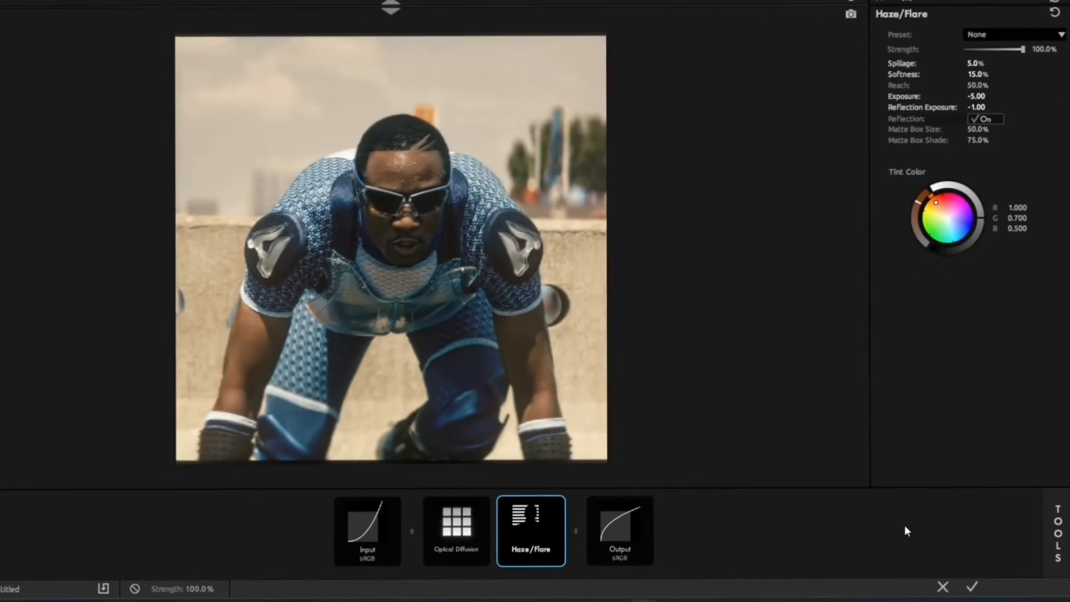
# Add a Lens Distortion tool to the look with distortion +2.0% and flatten 40%.
pyautogui.click(1056, 526)
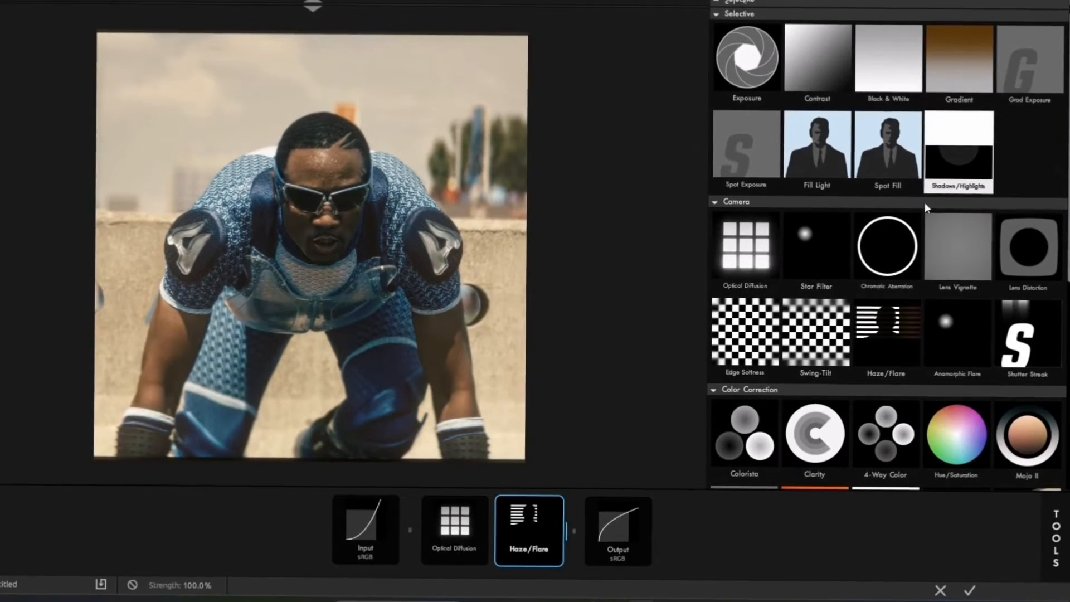
pyautogui.scroll(-1, 891, 290)
pyautogui.click(1034, 216)
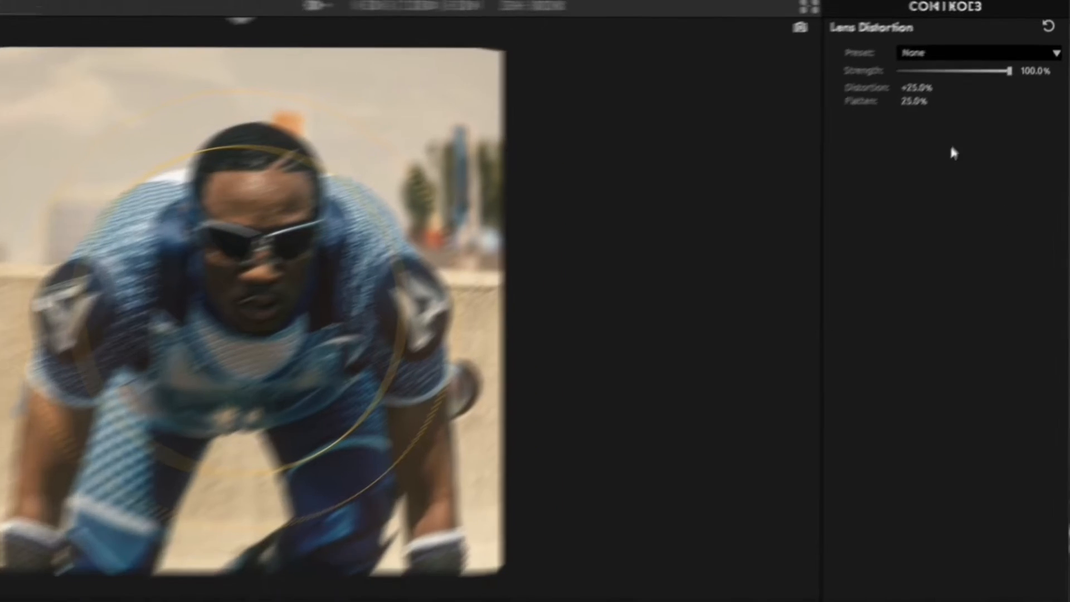
pyautogui.click(943, 66)
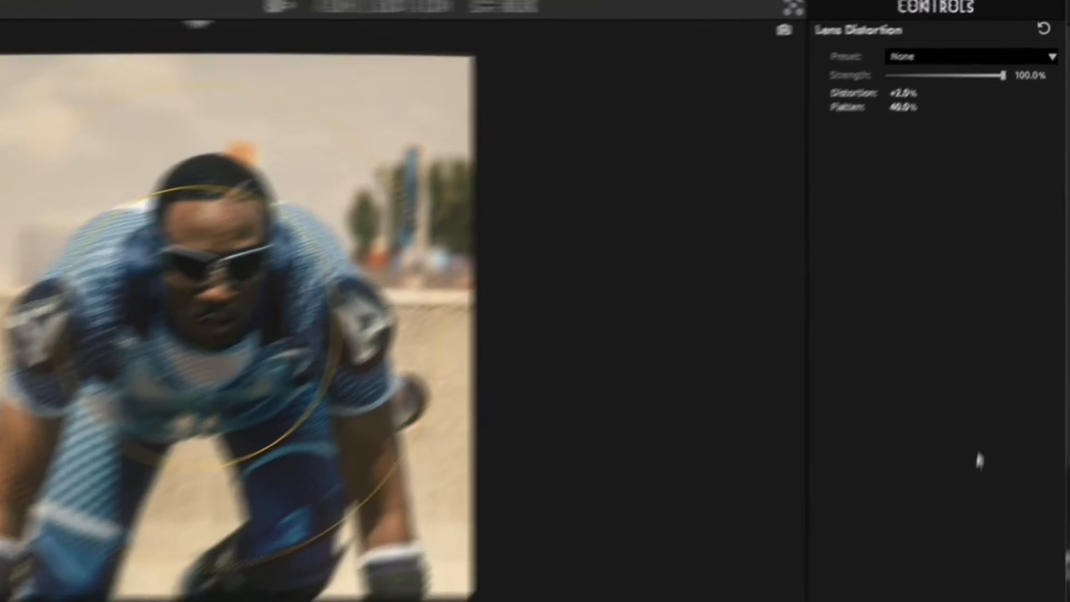
# Add a Colorista tool and set tint to -12.22, contrast to +0.36 and saturation to 88%.
pyautogui.click(1045, 516)
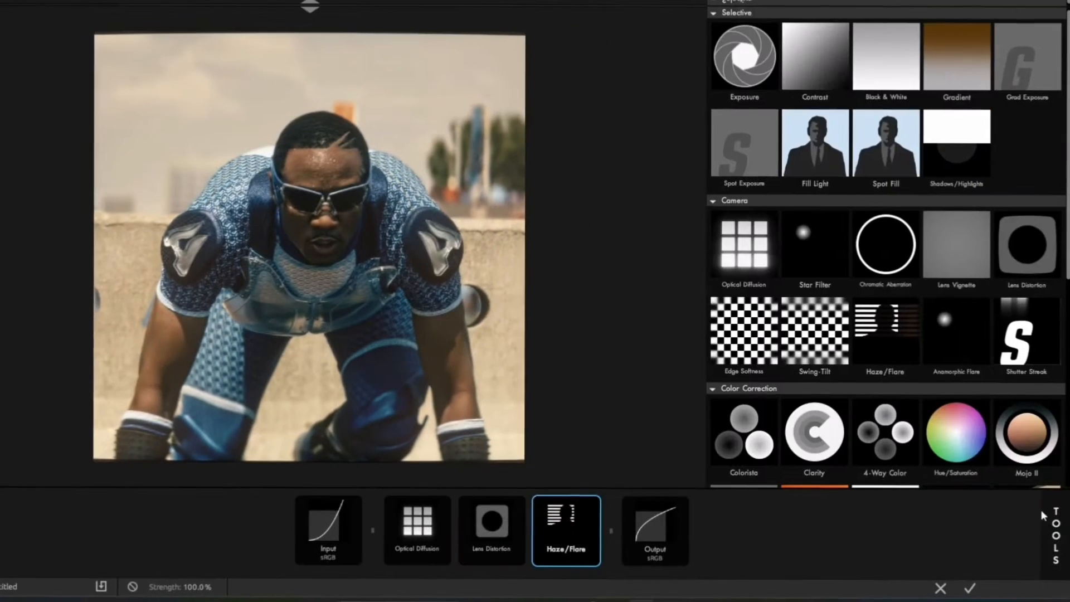
pyautogui.scroll(-2, 926, 360)
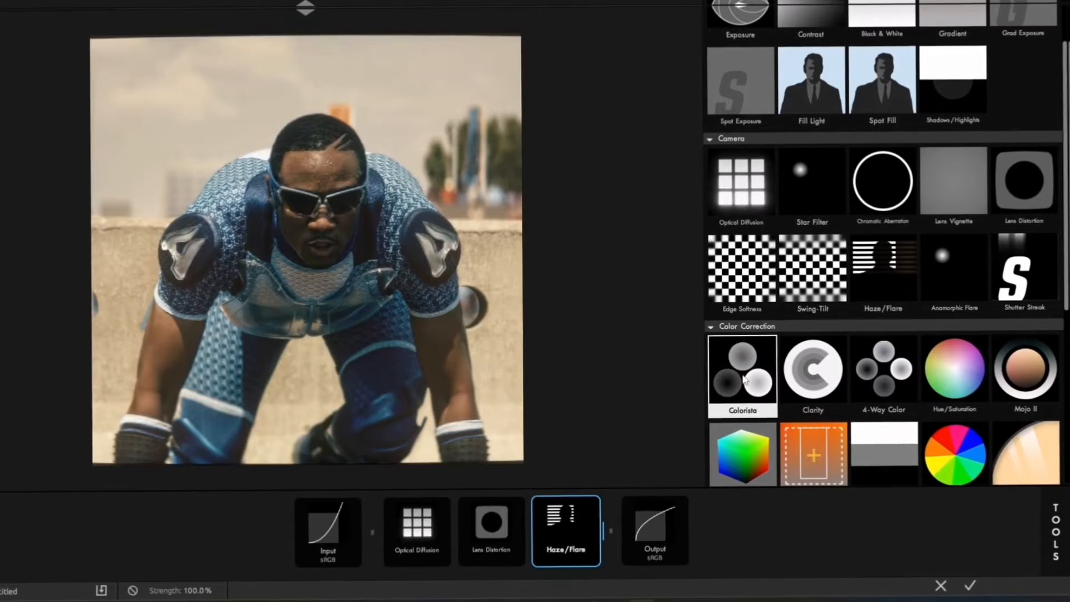
pyautogui.doubleClick(740, 376)
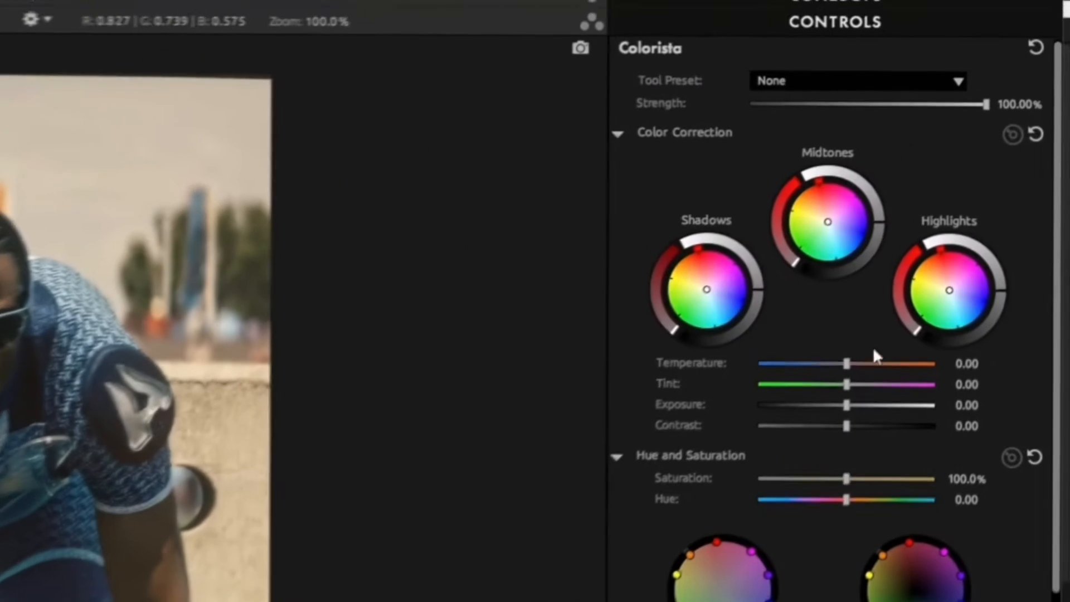
pyautogui.moveTo(834, 390); pyautogui.dragTo(849, 426)
pyautogui.click(954, 483)
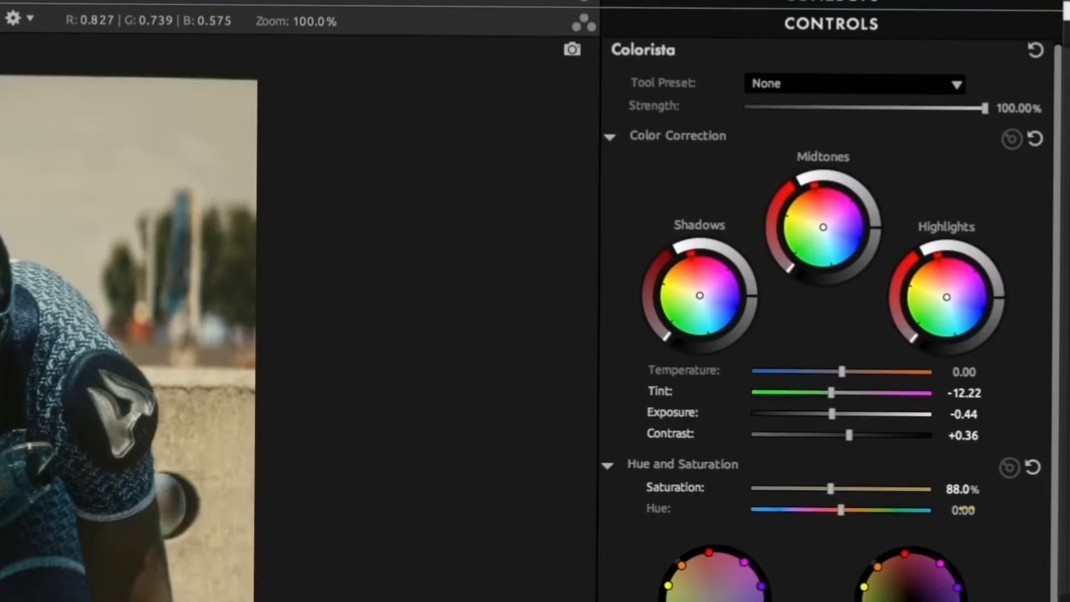
# Set Colorista's hue to +6.60 and raise its exposure to +0.40.
pyautogui.write('5.4')
pyautogui.press('Return')
pyautogui.moveTo(958, 509); pyautogui.dragTo(964, 510)
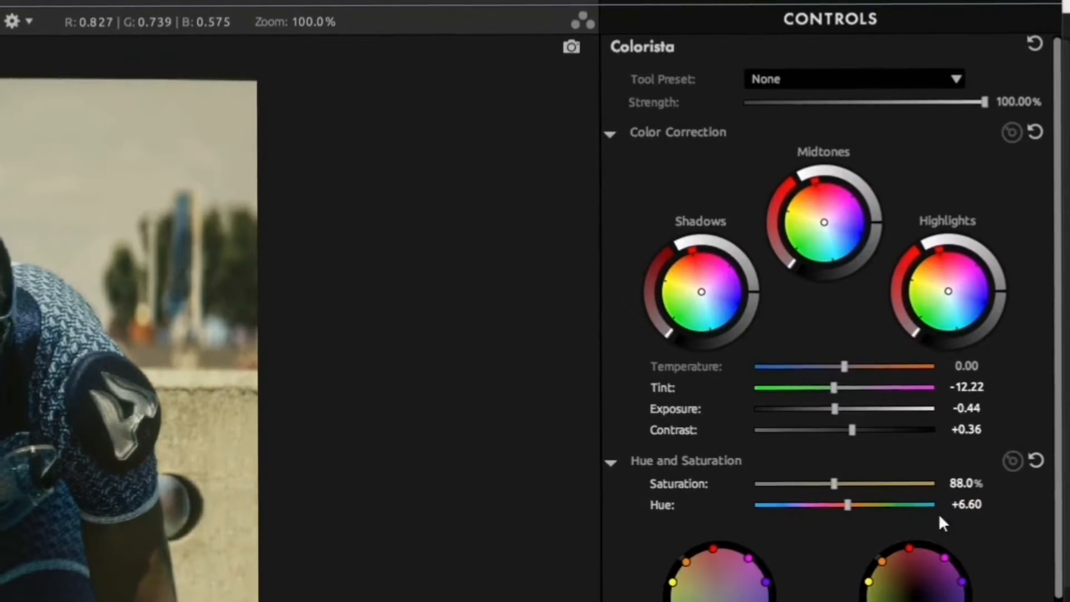
pyautogui.moveTo(834, 413); pyautogui.dragTo(852, 416)
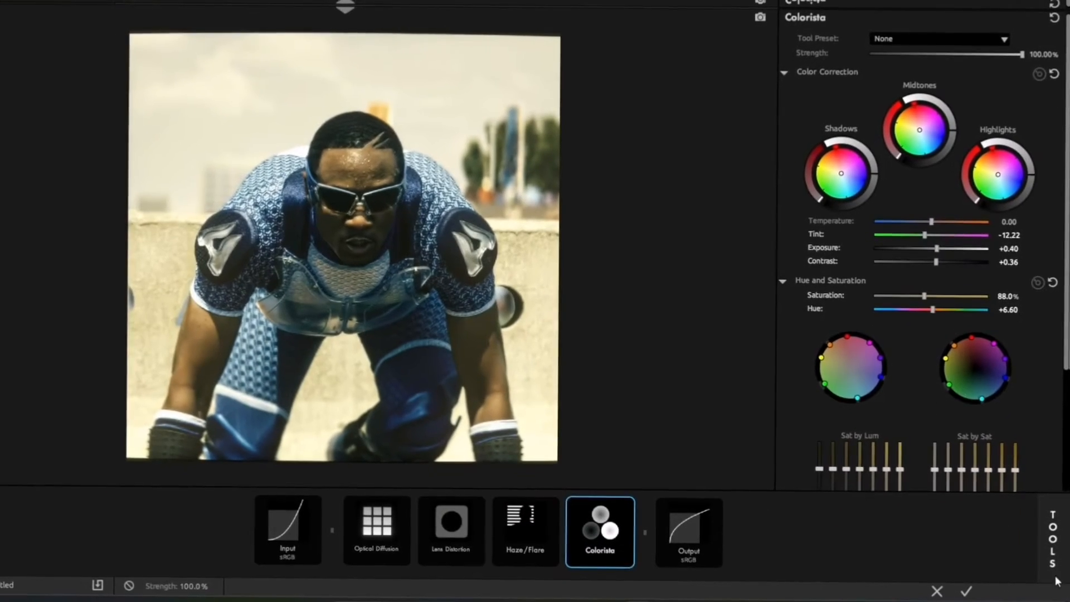
# Add a LUT tool to the look after Colorista.
pyautogui.click(1054, 569)
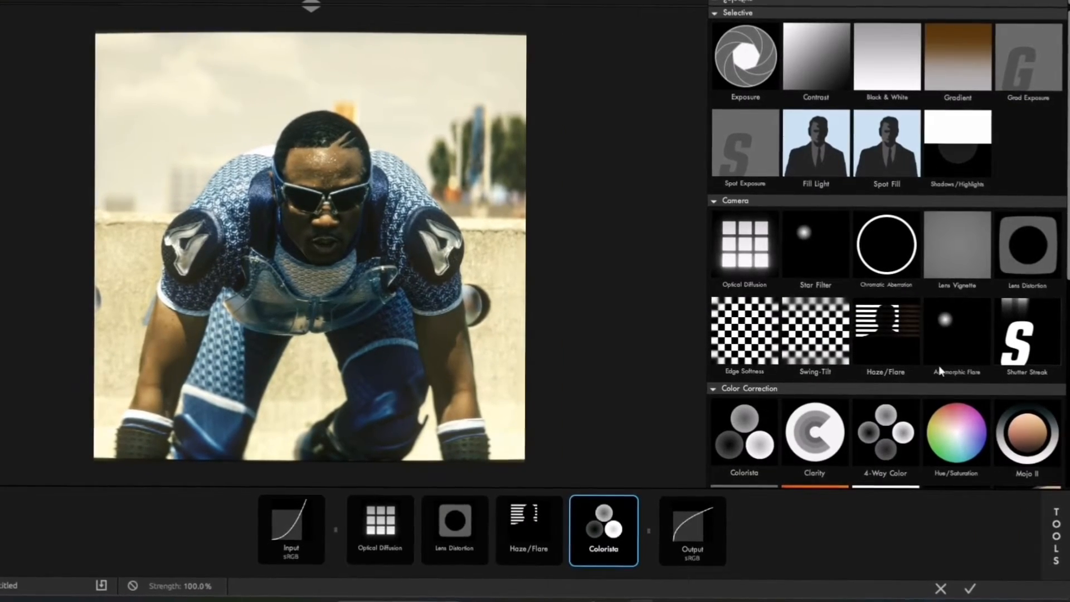
pyautogui.scroll(-1, 874, 272)
pyautogui.scroll(-1, 873, 272)
pyautogui.doubleClick(711, 436)
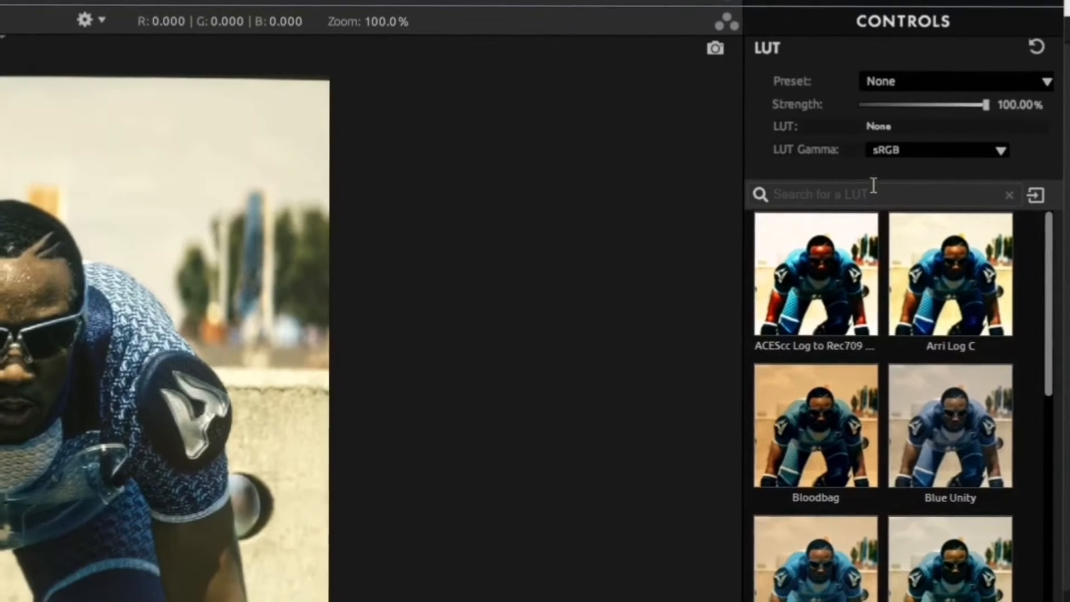
# Search the LUTs for "uni", choose Universal Log V and set its strength to 10%.
pyautogui.click(929, 132)
pyautogui.write('uni')
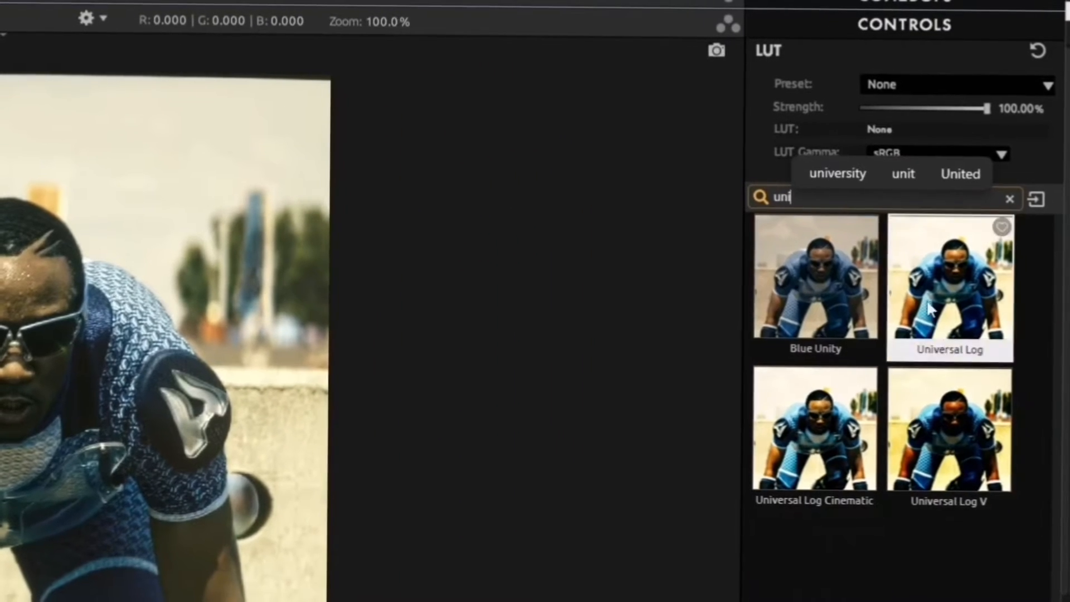
pyautogui.click(967, 426)
pyautogui.doubleClick(1003, 107)
pyautogui.write('1')
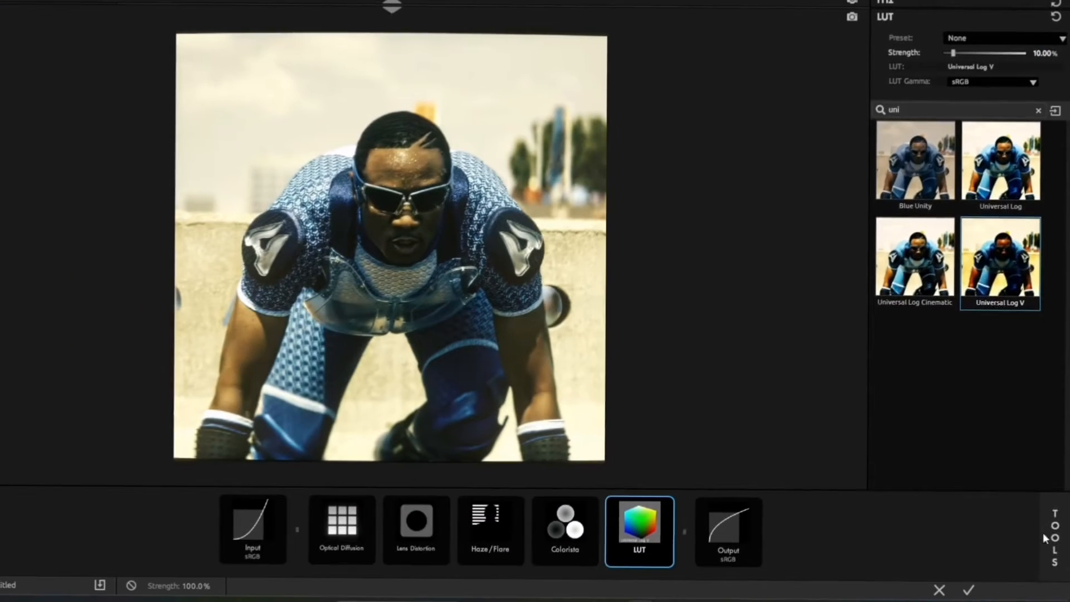
# Add a Channel Mixer tool after the LUT and set its red channel to red +1.320, green +0.230 and blue -0.220.
pyautogui.click(1044, 532)
pyautogui.scroll(-1, 954, 334)
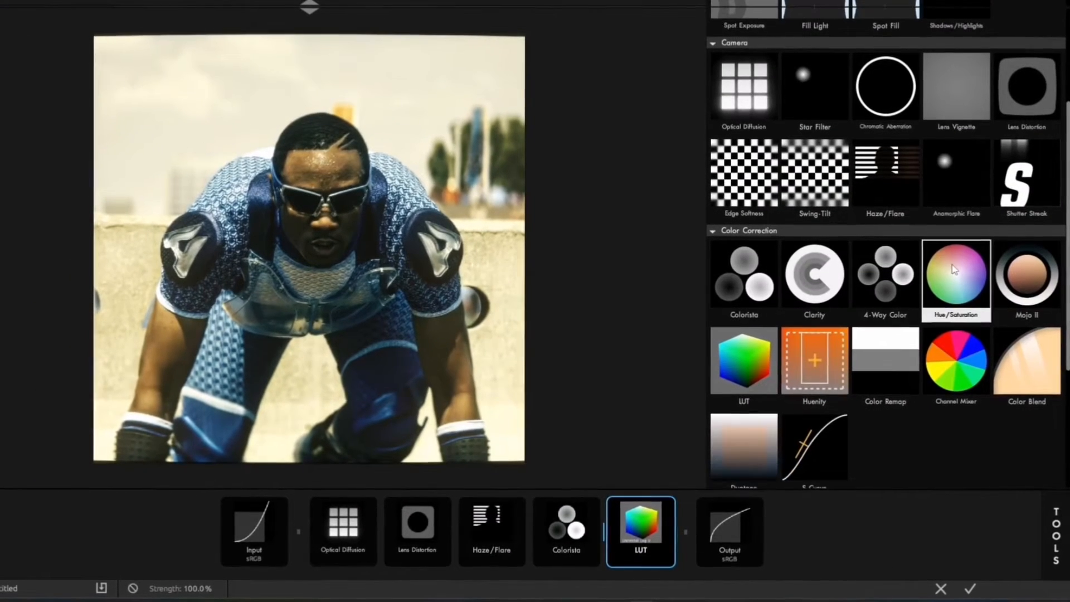
pyautogui.moveTo(962, 361); pyautogui.dragTo(676, 529)
pyautogui.click(671, 532)
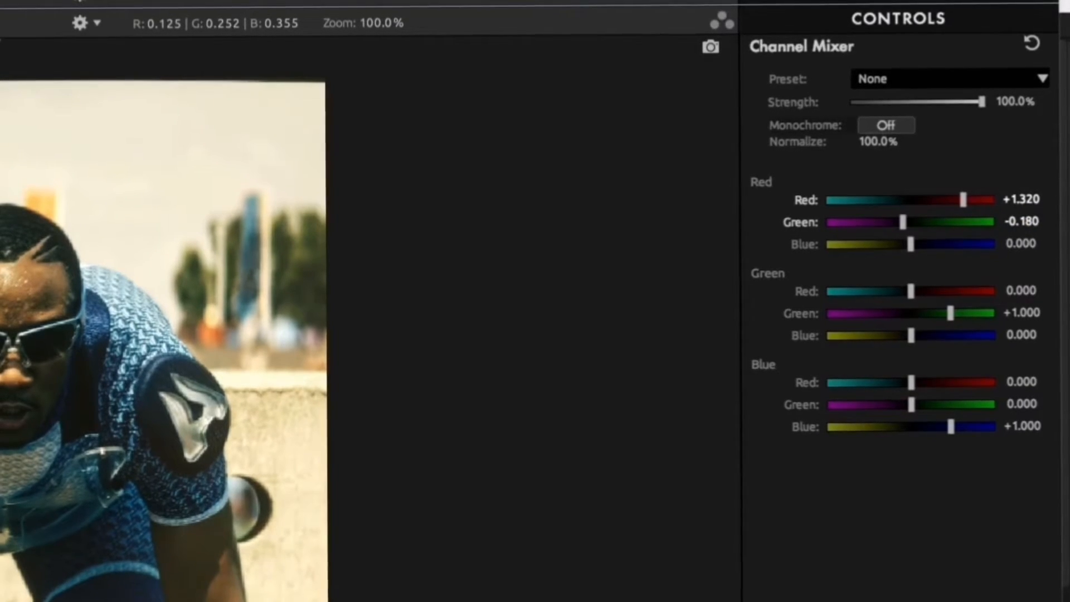
pyautogui.moveTo(907, 221); pyautogui.dragTo(921, 228)
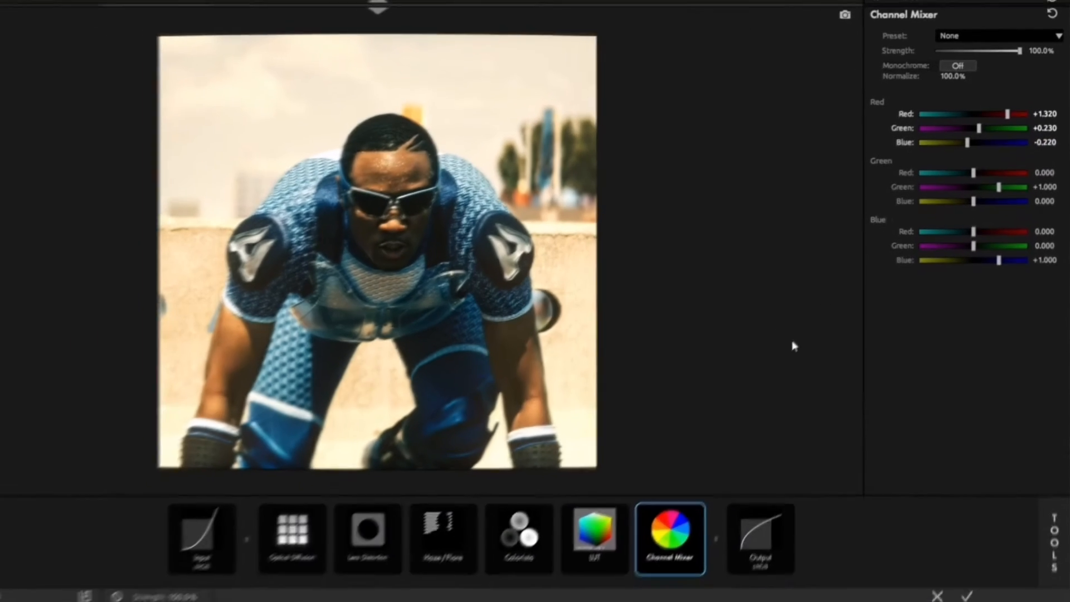
# Add a Duotone tool at the end of the look, after the Channel Mixer.
pyautogui.click(1051, 538)
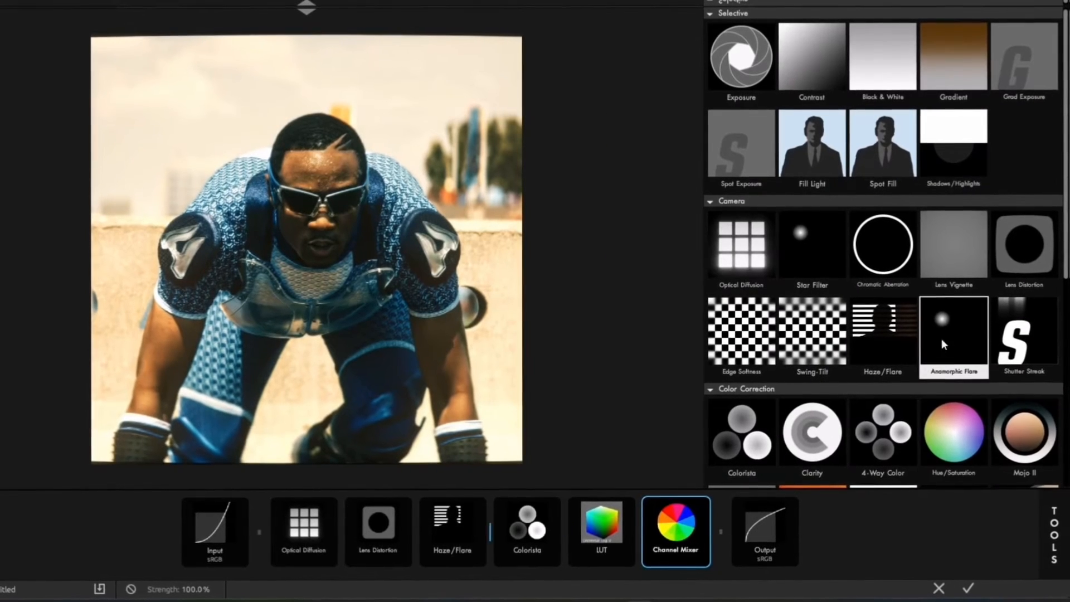
pyautogui.scroll(-3, 941, 339)
pyautogui.scroll(-2, 920, 321)
pyautogui.click(768, 392)
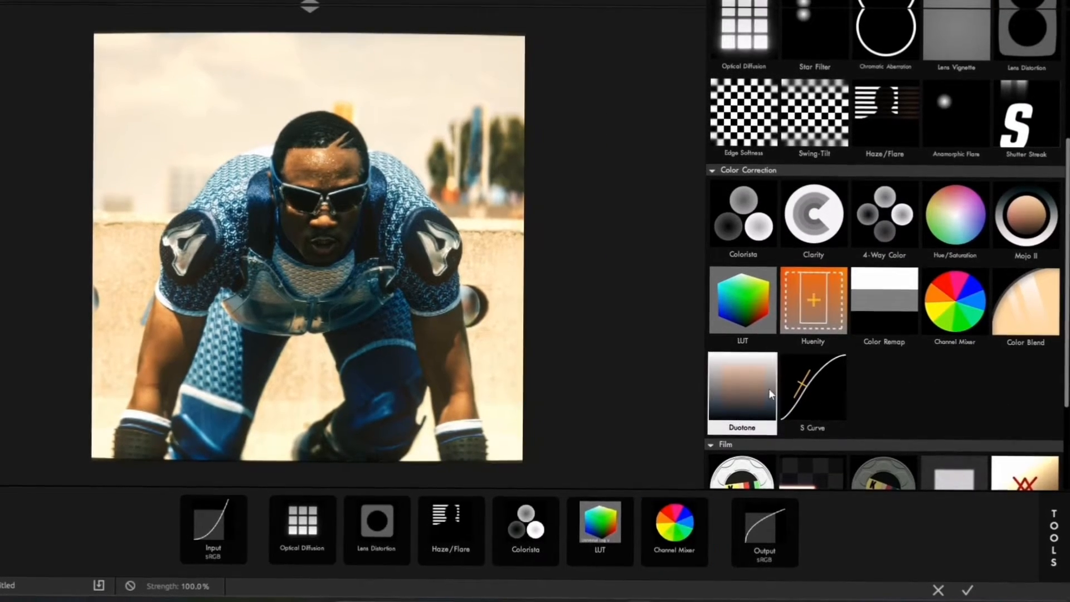
pyautogui.click(727, 513)
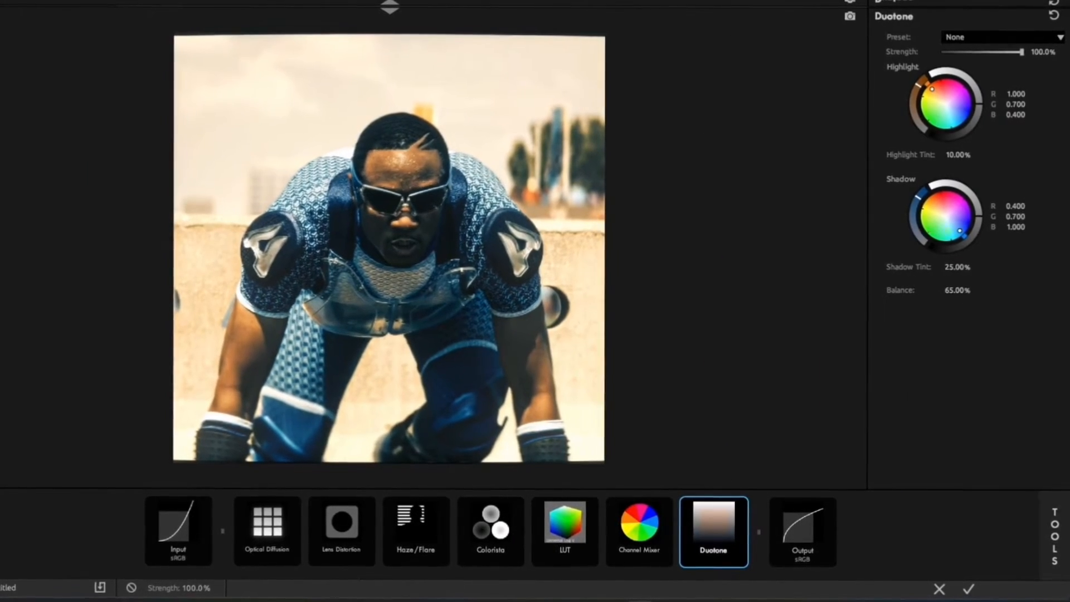
# Apply the finished look, set the Looks effect's strength to 40% and collapse its settings.
pyautogui.click(963, 592)
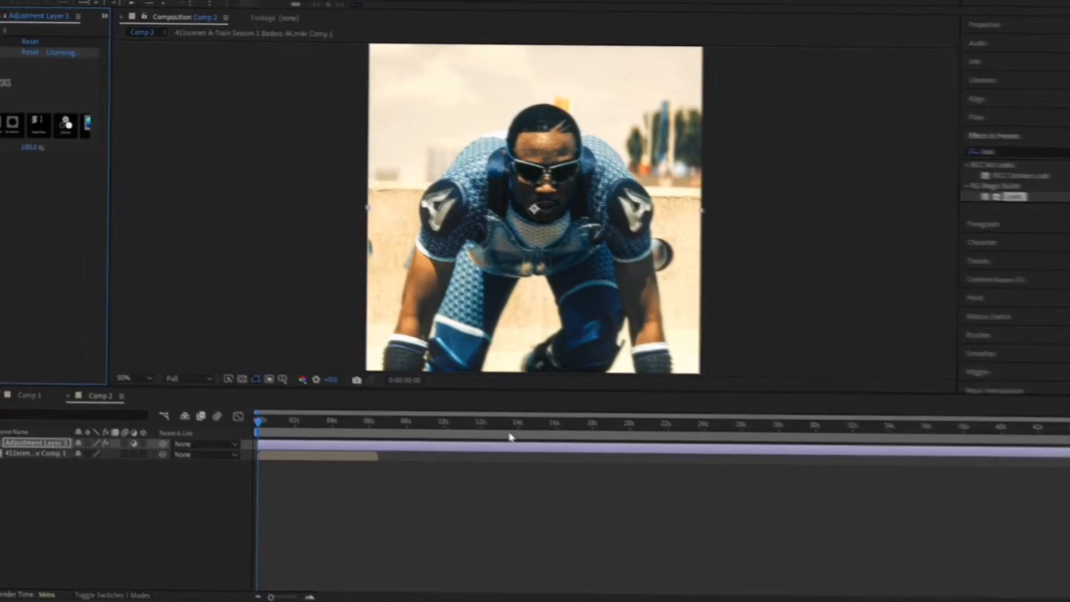
pyautogui.click(148, 227)
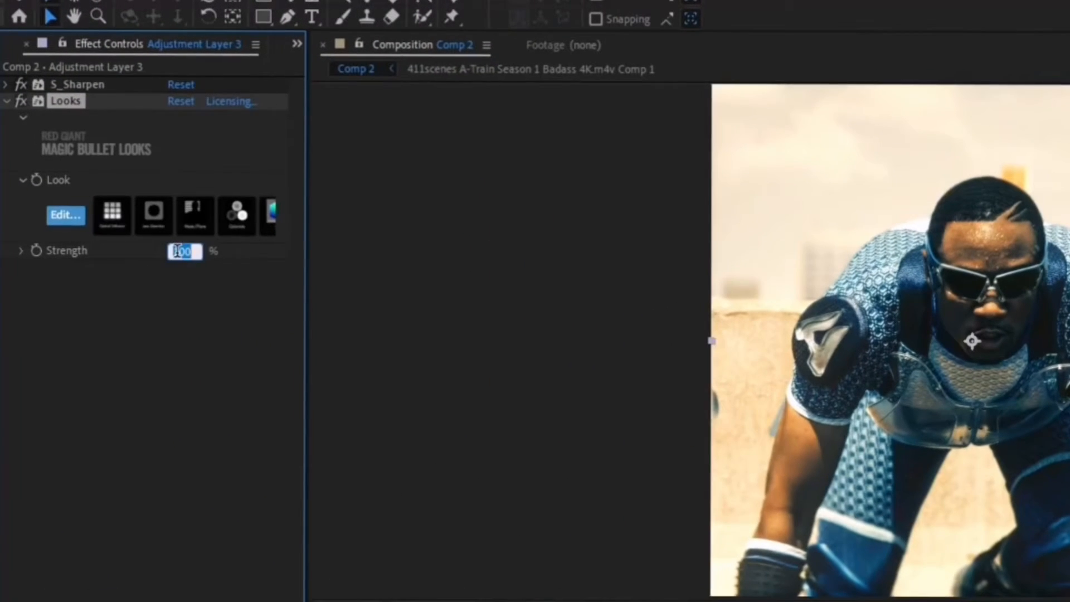
pyautogui.write('40')
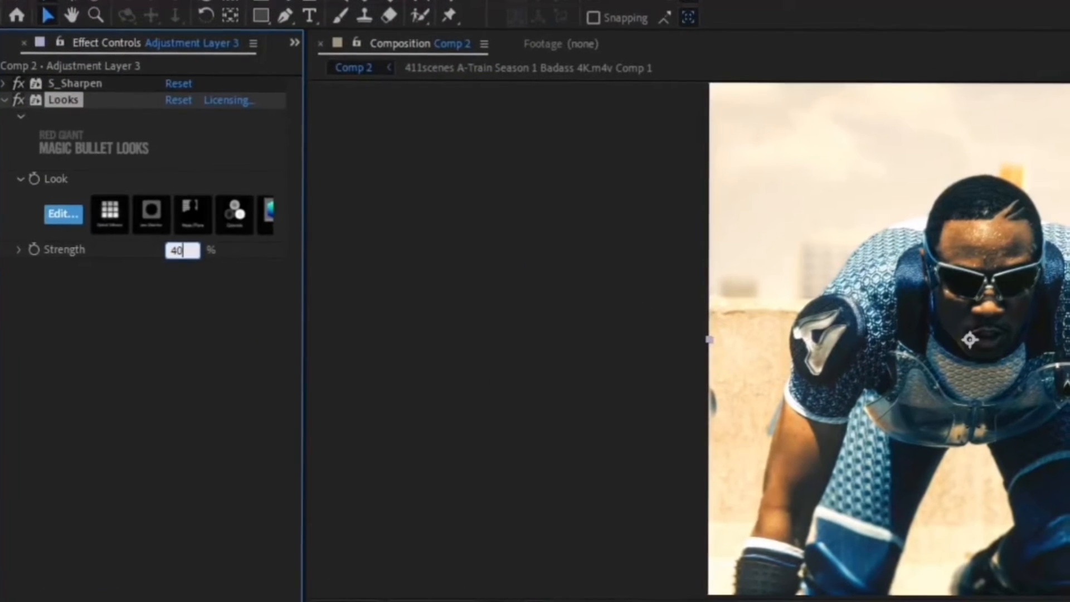
pyautogui.press('Return')
pyautogui.click(21, 101)
pyautogui.click(21, 101)
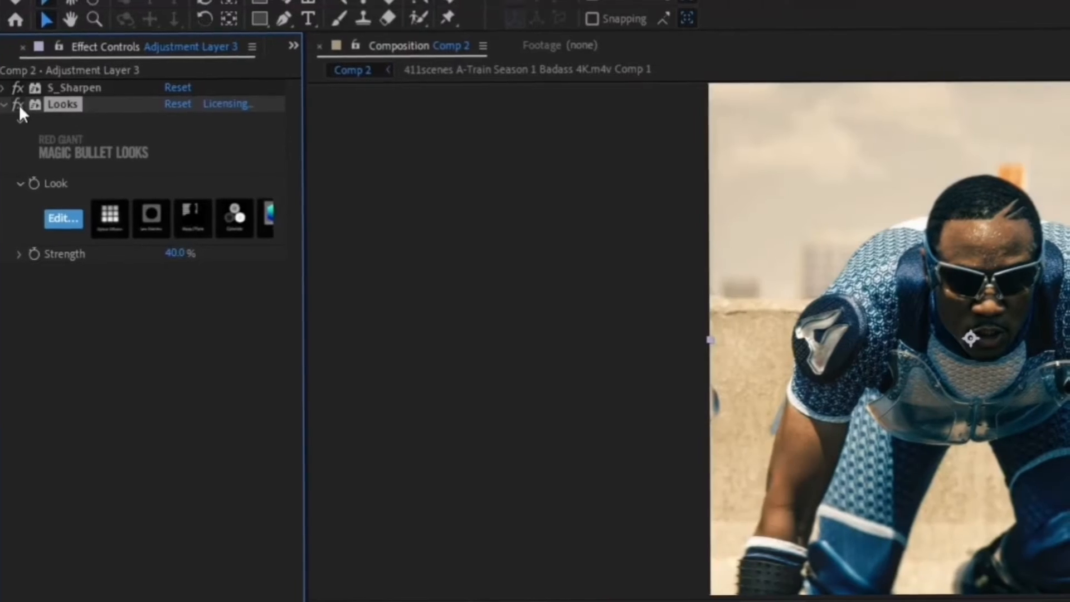
pyautogui.click(12, 151)
pyautogui.click(6, 104)
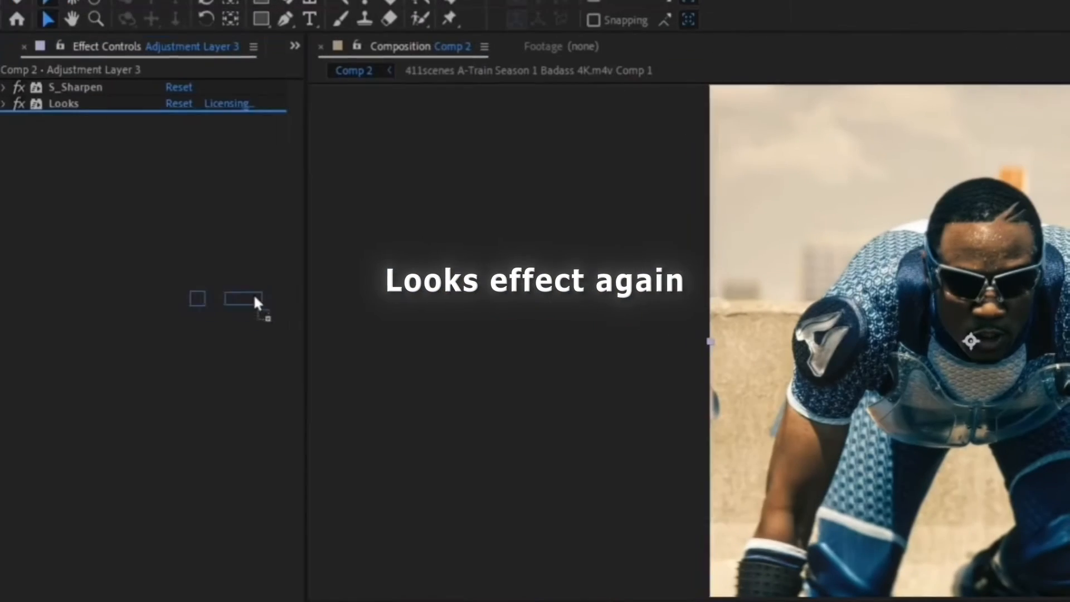
# Apply a second Looks effect to the adjustment layer and start its look with a 2-Strip Process at 30% green sensitivity.
pyautogui.moveTo(254, 297); pyautogui.dragTo(210, 304)
pyautogui.click(61, 234)
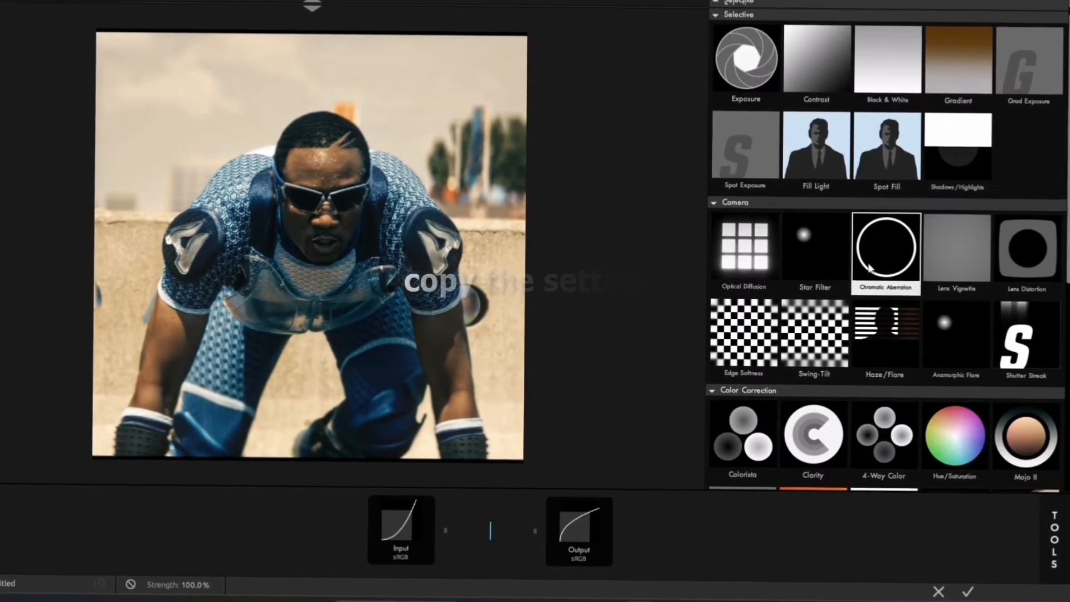
pyautogui.scroll(-3, 913, 305)
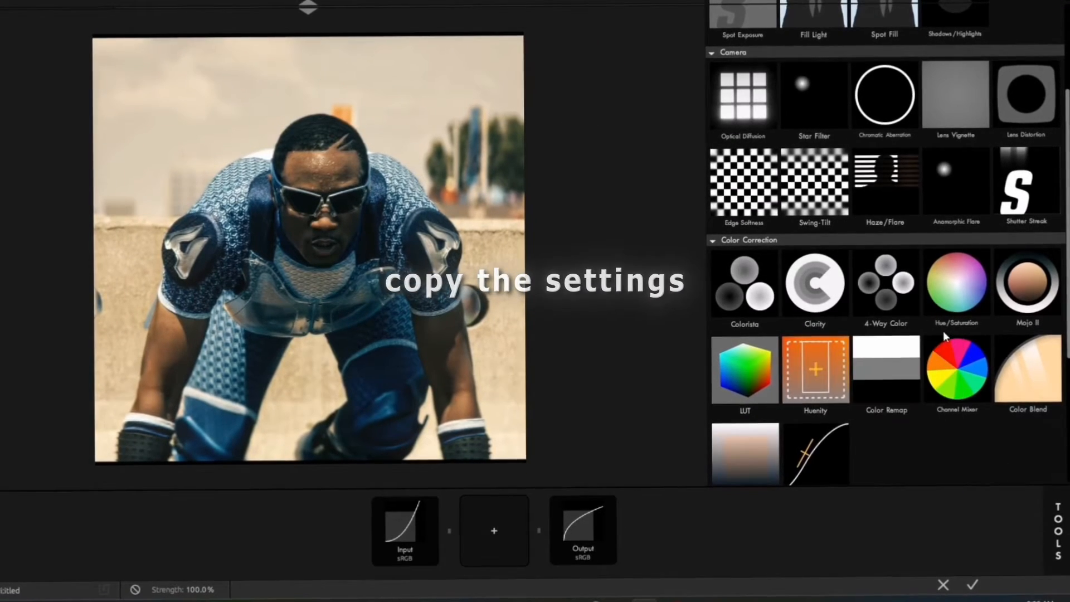
pyautogui.scroll(-5, 938, 321)
pyautogui.moveTo(730, 436); pyautogui.dragTo(493, 532)
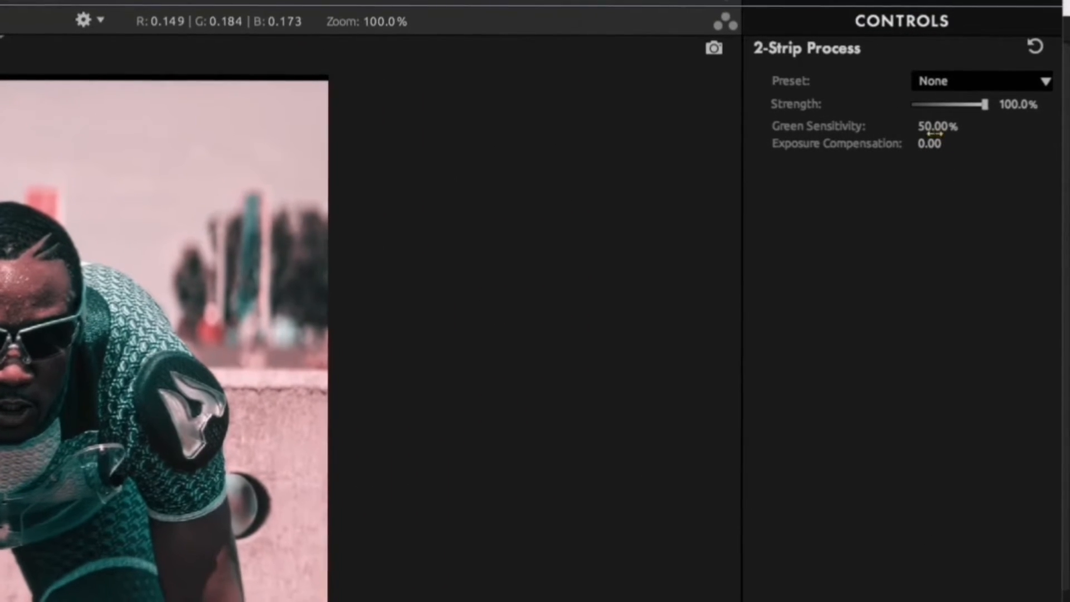
pyautogui.click(967, 87)
pyautogui.write('30')
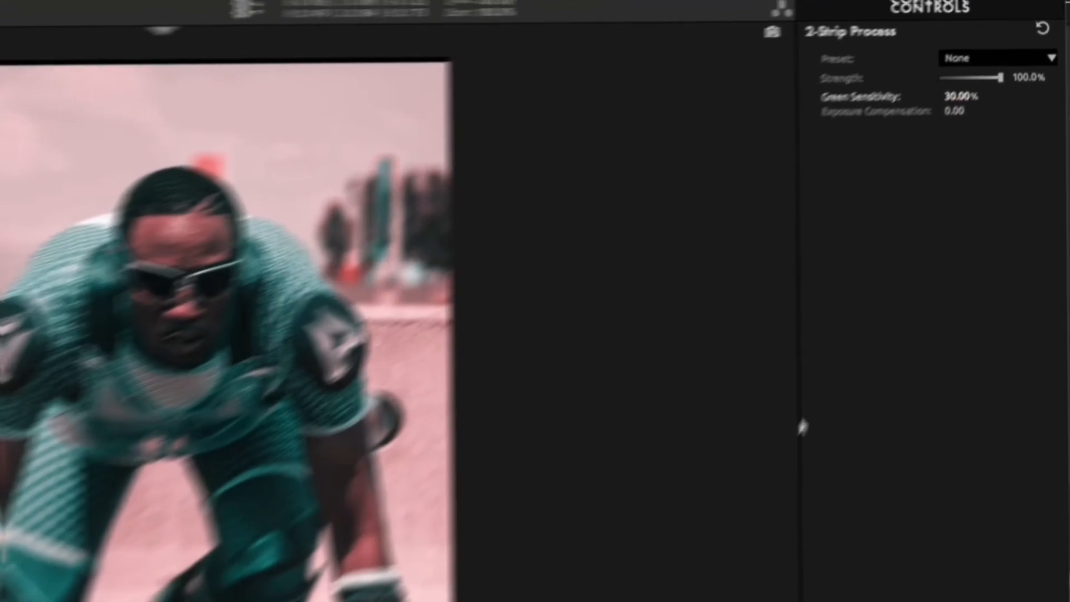
# Add 4-Way Color after 2-Strip Process, shifting shadows and midtones slightly toward blue and highlights and global toward purple.
pyautogui.click(1046, 505)
pyautogui.scroll(1, 891, 234)
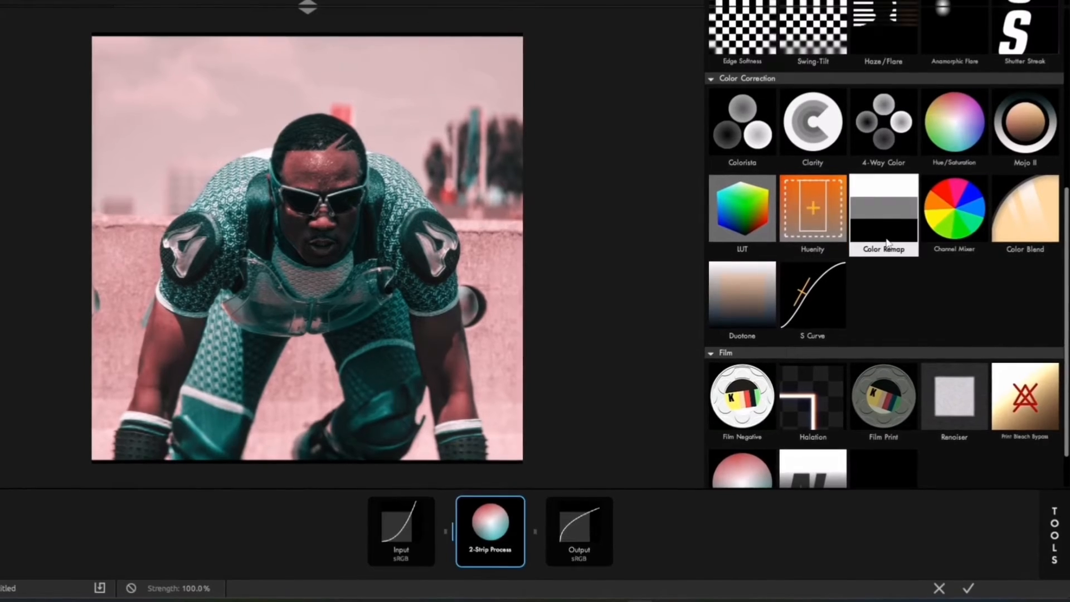
pyautogui.scroll(2, 887, 242)
pyautogui.click(885, 204)
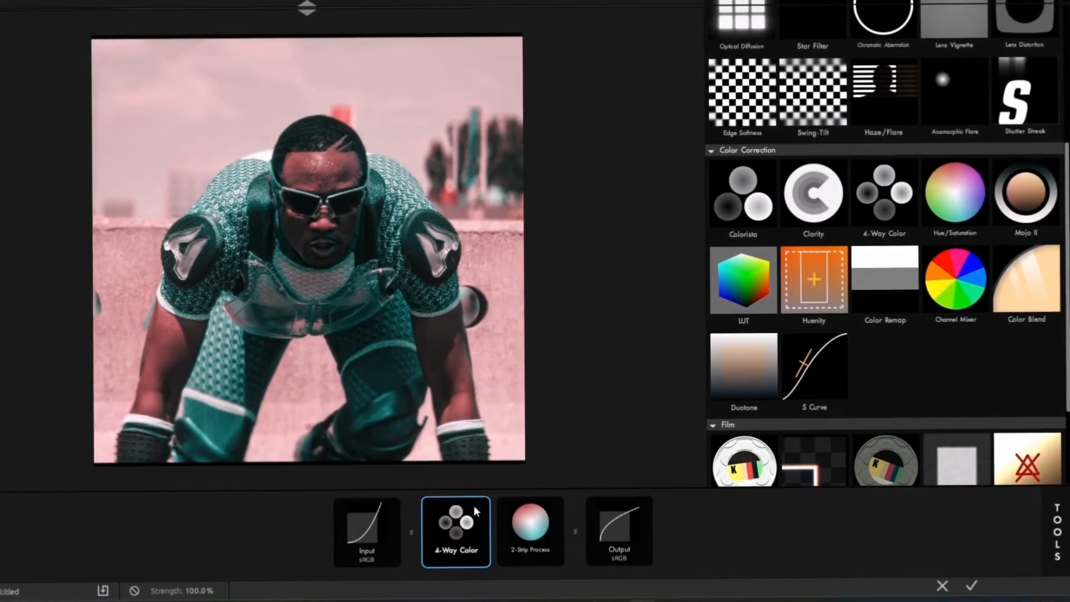
pyautogui.click(453, 523)
pyautogui.moveTo(452, 523); pyautogui.dragTo(513, 507)
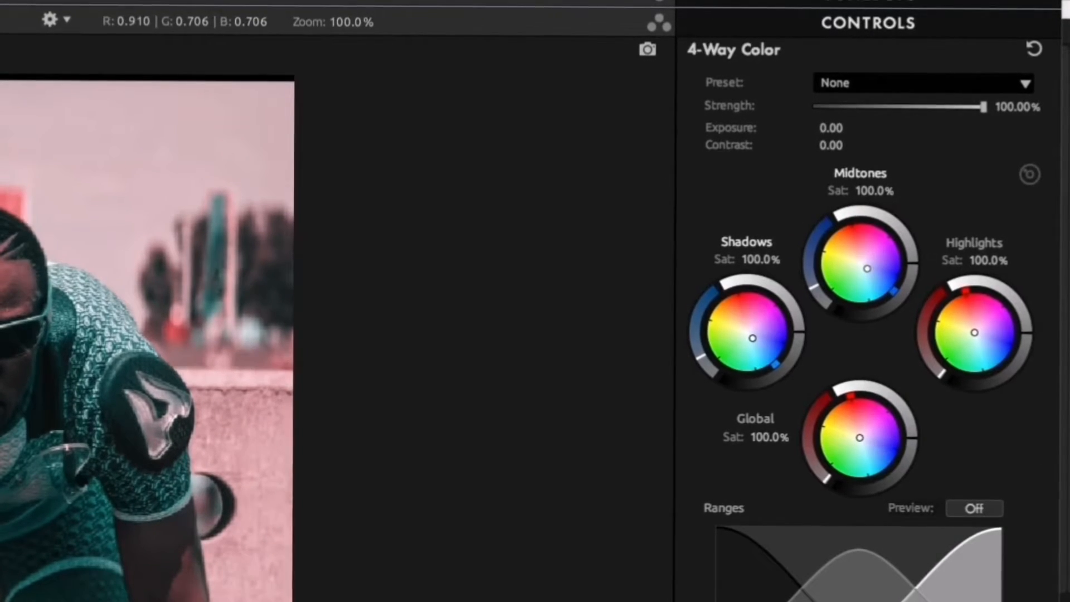
pyautogui.moveTo(859, 437); pyautogui.dragTo(868, 439)
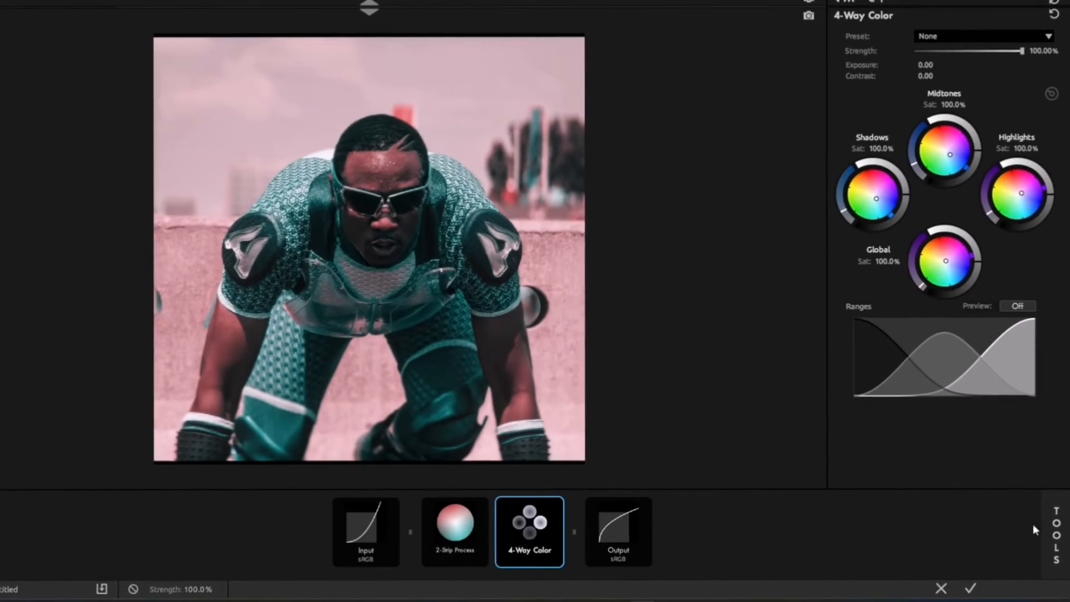
# Add a Hue/Saturation tool with hue -10.0 and saturation 70%, and place it after 4-Way Color.
pyautogui.click(1054, 530)
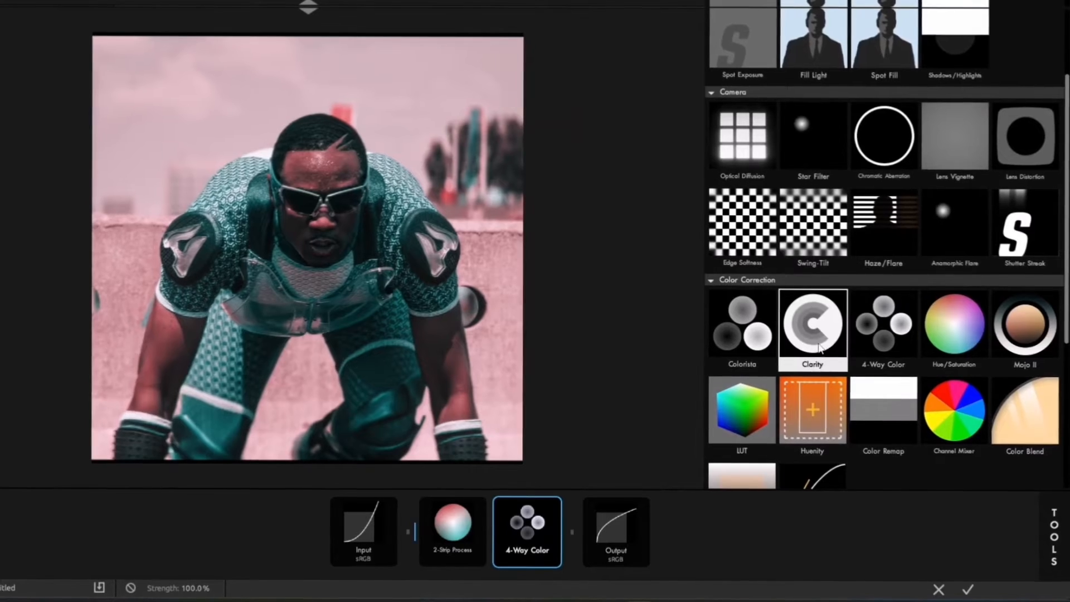
pyautogui.scroll(-3, 919, 223)
pyautogui.moveTo(953, 214); pyautogui.dragTo(441, 554)
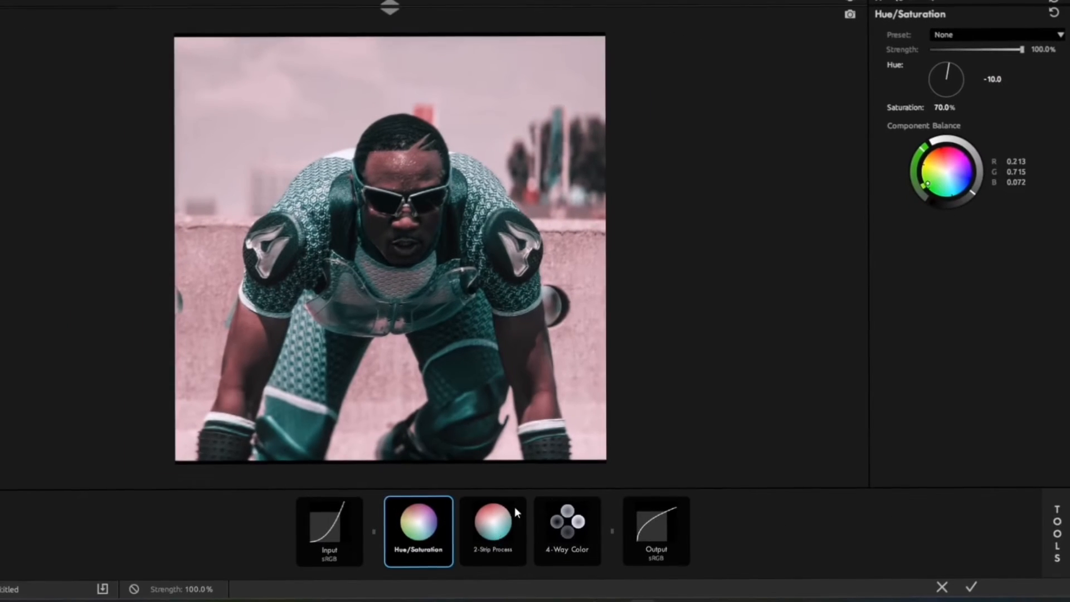
pyautogui.moveTo(419, 549); pyautogui.dragTo(576, 545)
# Add a LUT tool to the look after Hue/Saturation.
pyautogui.click(1055, 539)
pyautogui.scroll(4, 941, 329)
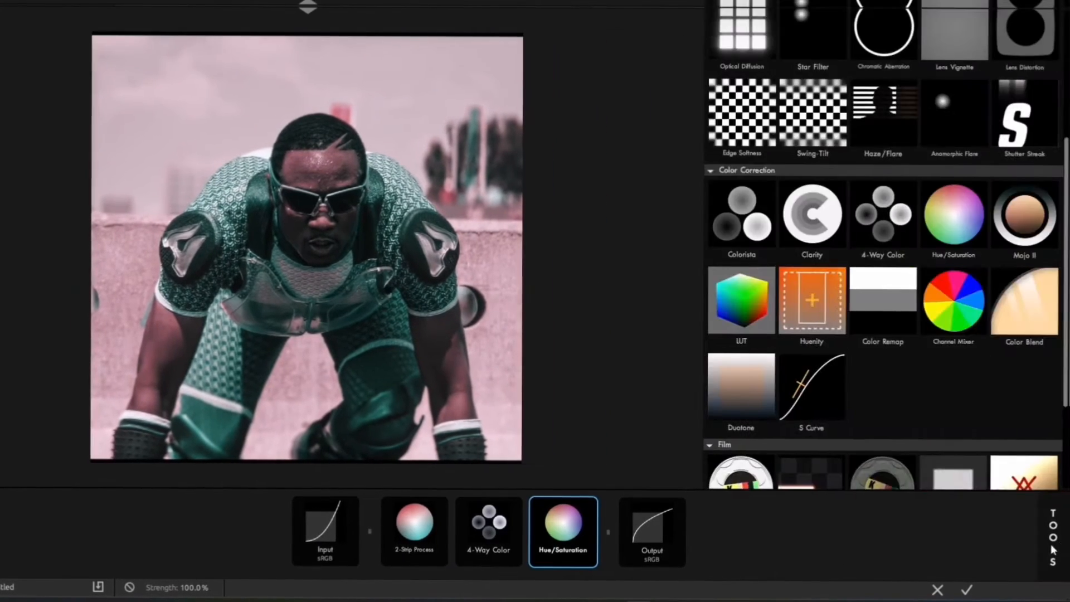
pyautogui.scroll(-1, 928, 289)
pyautogui.scroll(-2, 918, 262)
pyautogui.moveTo(741, 397); pyautogui.dragTo(588, 537)
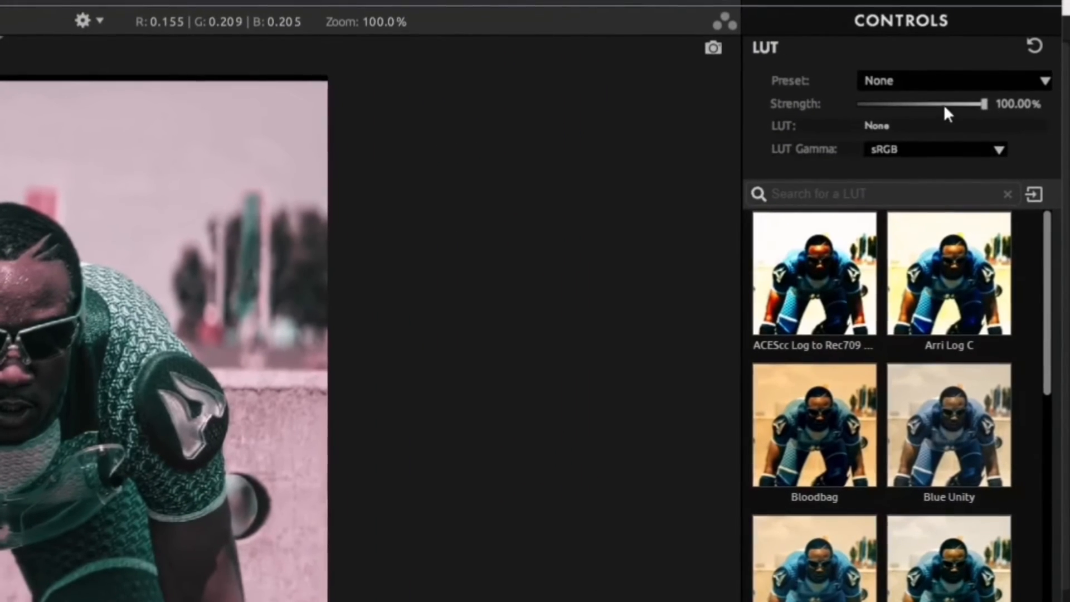
# Search the LUTs for "pro" and choose Prolost Flat Cinematic.
pyautogui.click(924, 198)
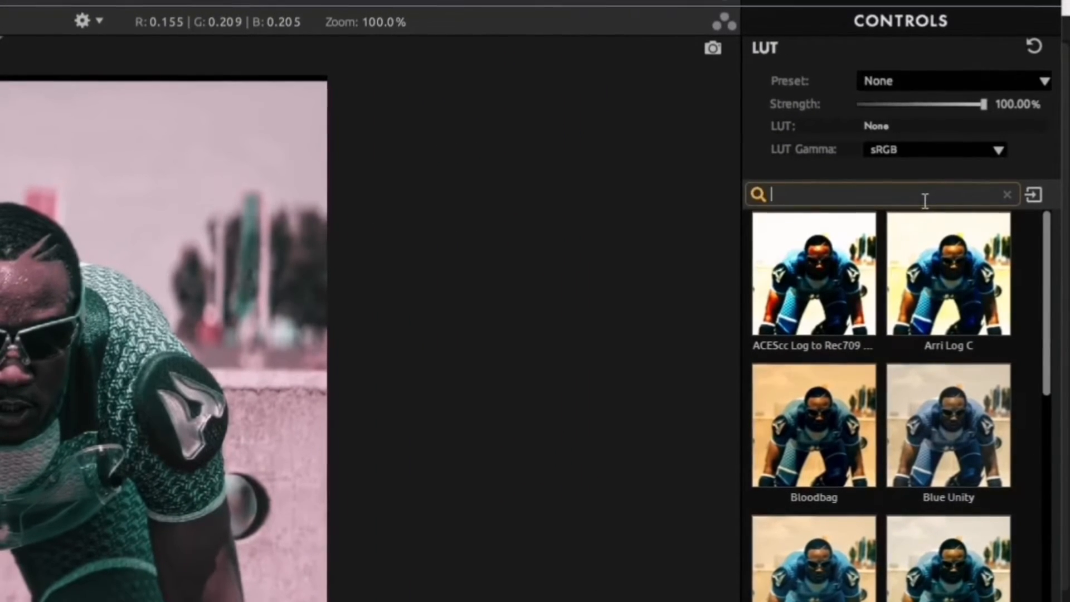
pyautogui.write('po')
pyautogui.press('BackSpace')
pyautogui.write('ro')
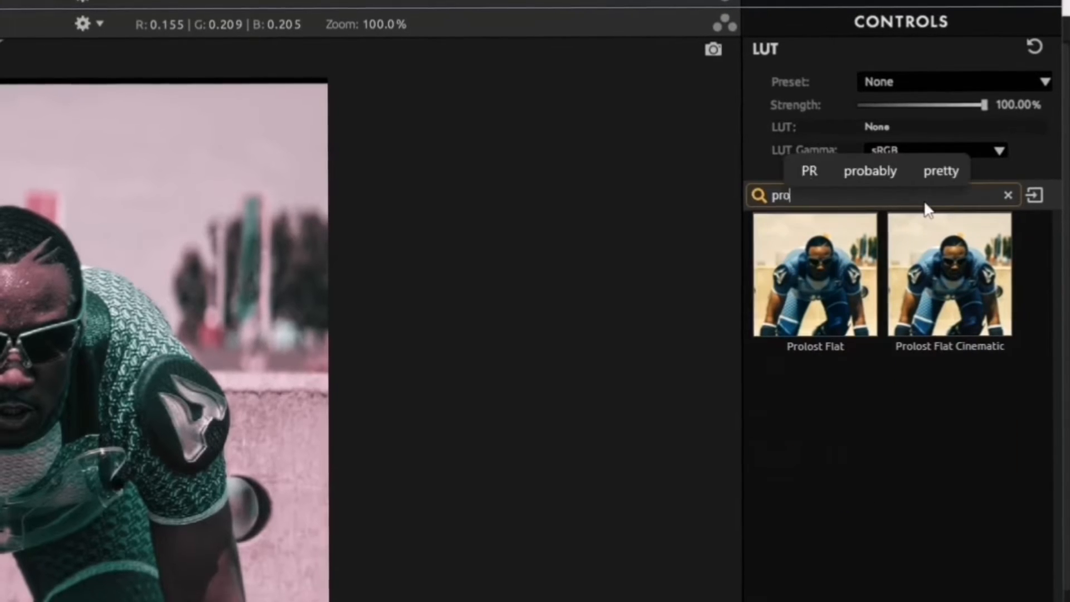
pyautogui.click(941, 266)
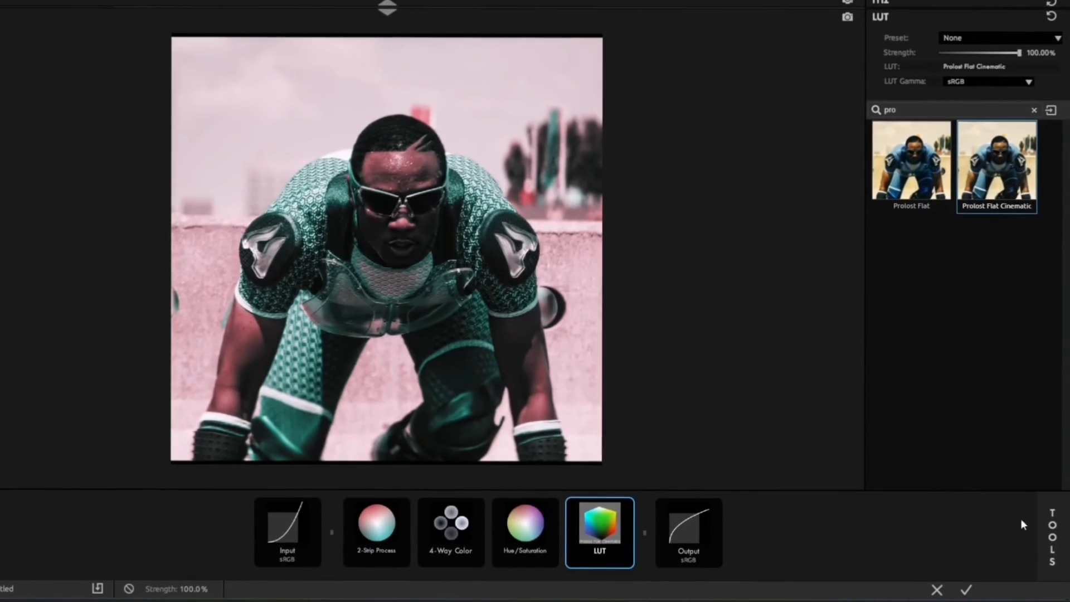
# Add a Lens Distortion tool after the LUT and set its distortion to -4.0%.
pyautogui.click(1050, 535)
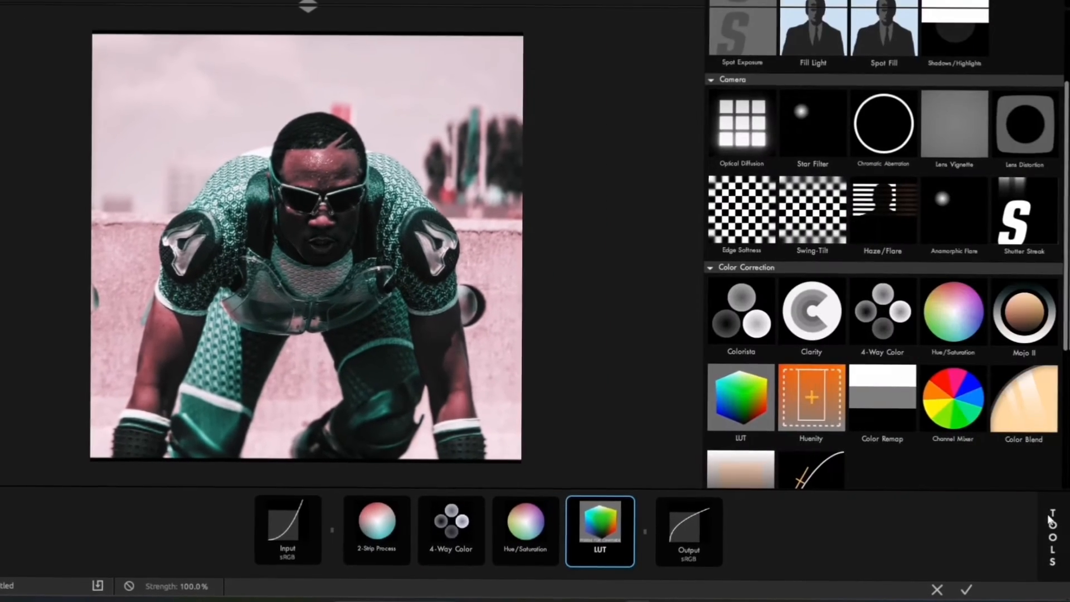
pyautogui.scroll(-2, 914, 159)
pyautogui.scroll(6, 813, 251)
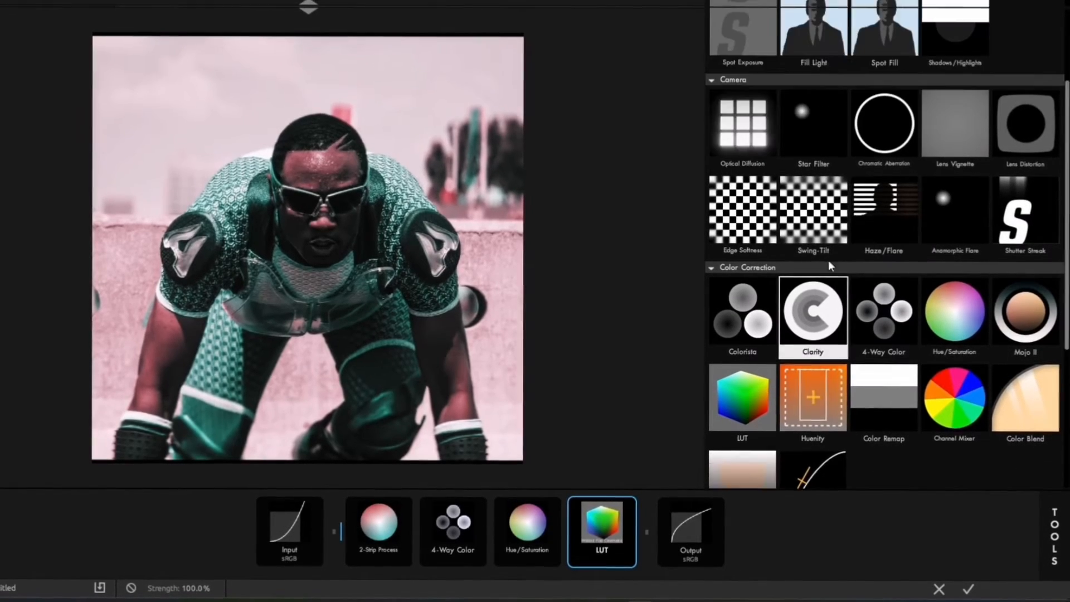
pyautogui.scroll(-3, 814, 211)
pyautogui.moveTo(1031, 176); pyautogui.dragTo(641, 525)
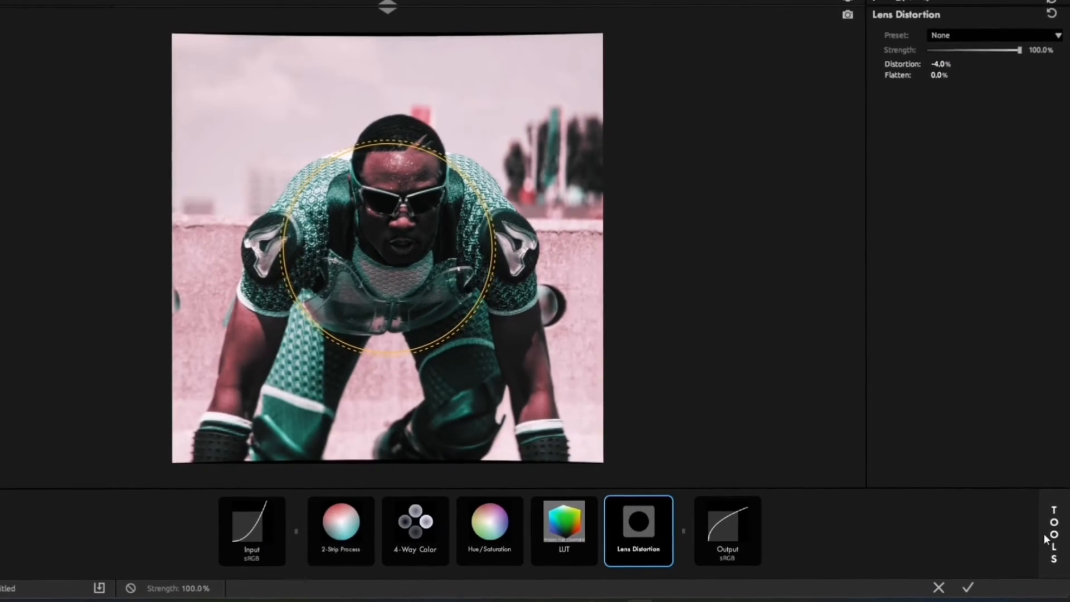
# Add Chromatic Aberration after Lens Distortion with red/cyan -0.850, green/magenta +0.530 and blue/yellow +0.830.
pyautogui.click(1046, 533)
pyautogui.scroll(-5, 858, 310)
pyautogui.scroll(5, 859, 308)
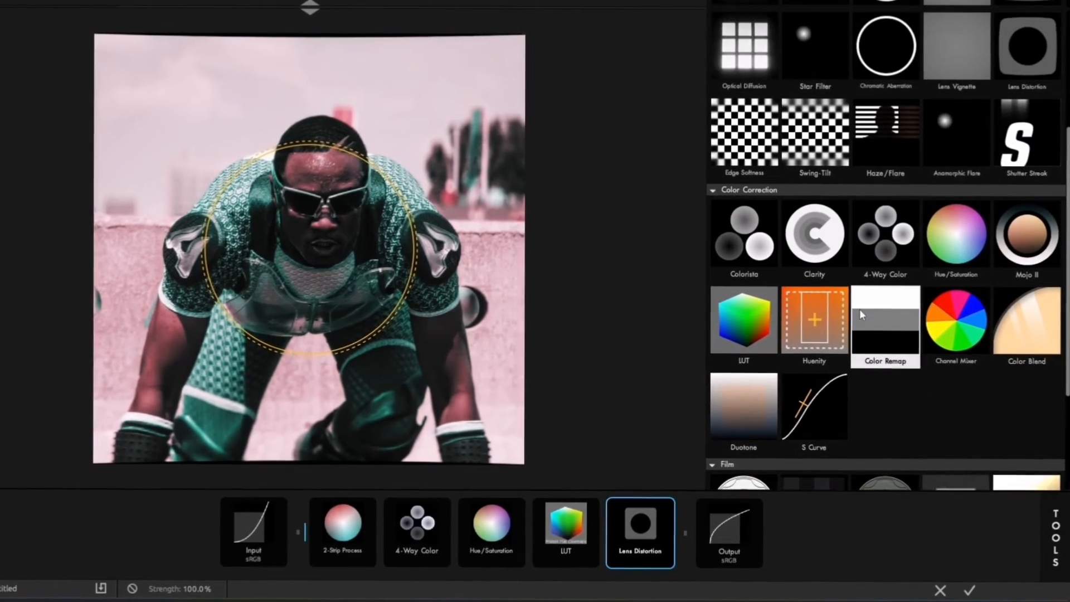
pyautogui.moveTo(883, 178); pyautogui.dragTo(680, 533)
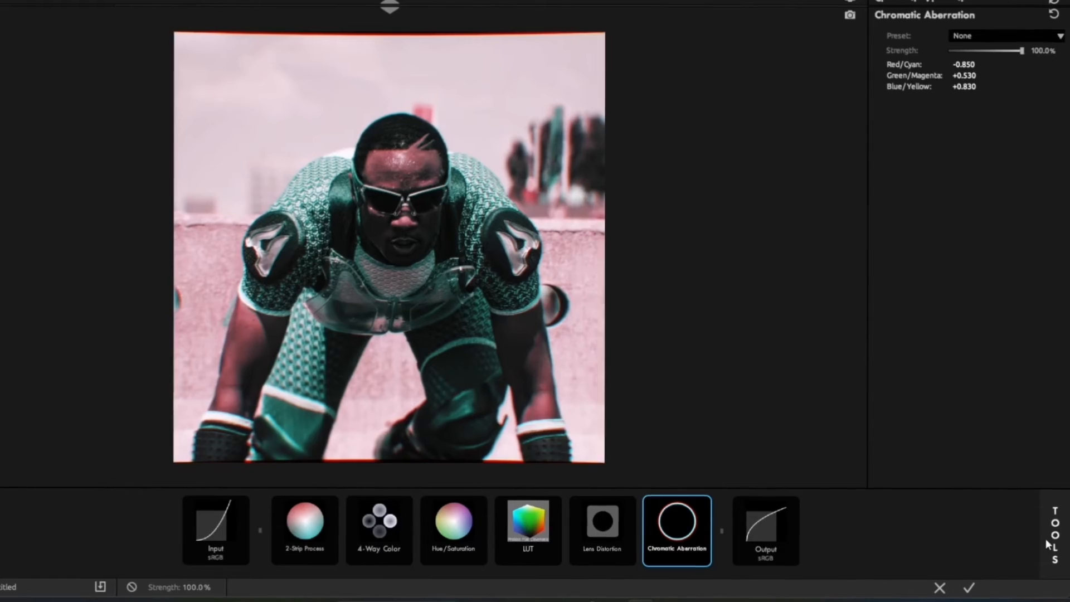
# Add an Optical Diffusion tool after Chromatic Aberration and set its density to 55%.
pyautogui.click(1048, 536)
pyautogui.scroll(-1, 895, 249)
pyautogui.scroll(-1, 896, 249)
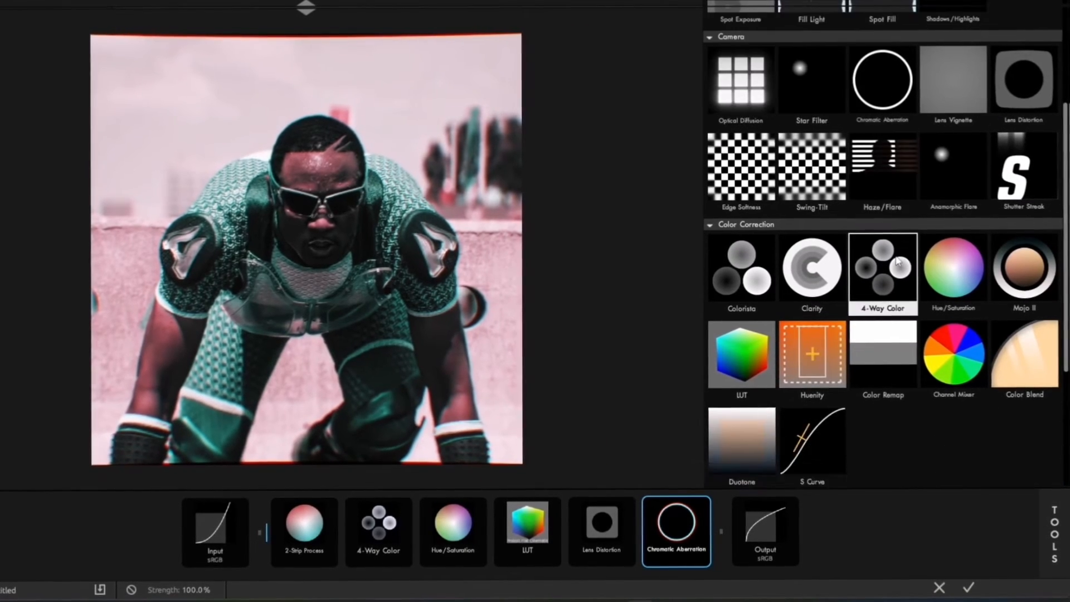
pyautogui.scroll(2, 896, 249)
pyautogui.moveTo(743, 214); pyautogui.dragTo(736, 524)
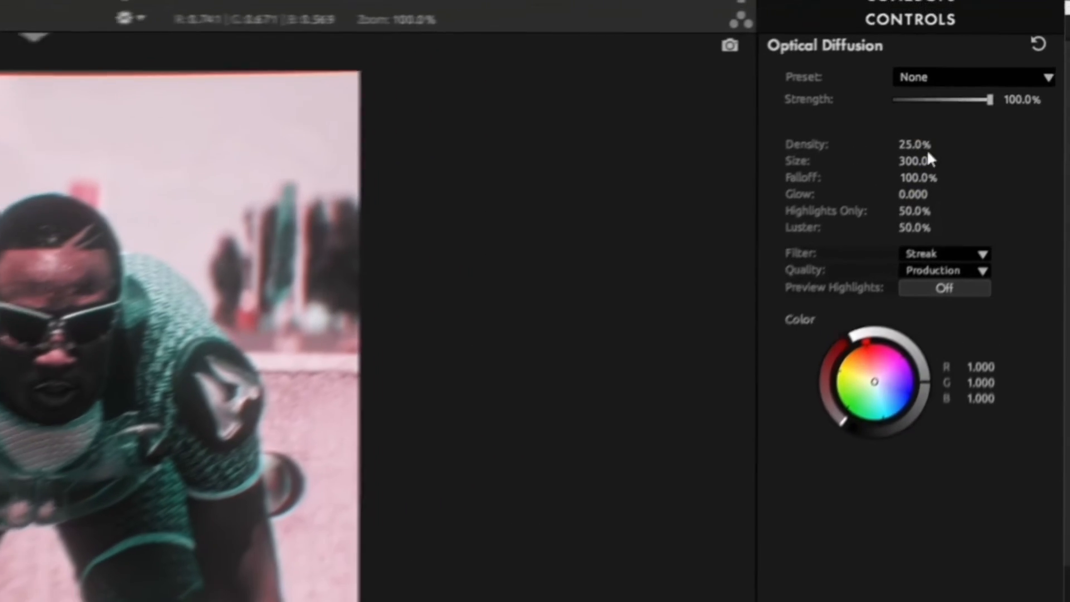
pyautogui.doubleClick(899, 146)
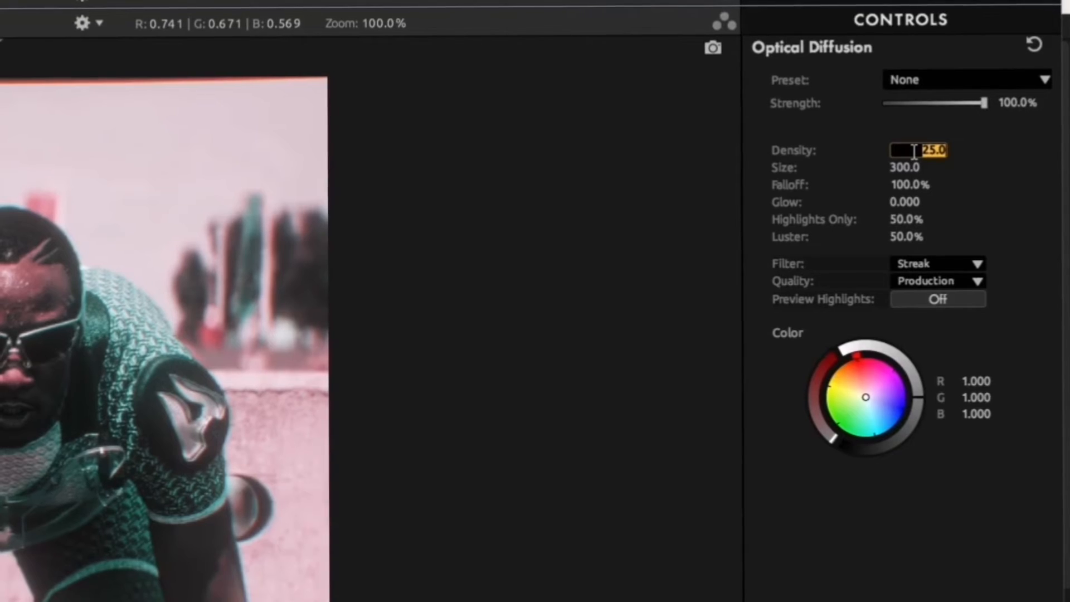
pyautogui.write('55')
pyautogui.press('Return')
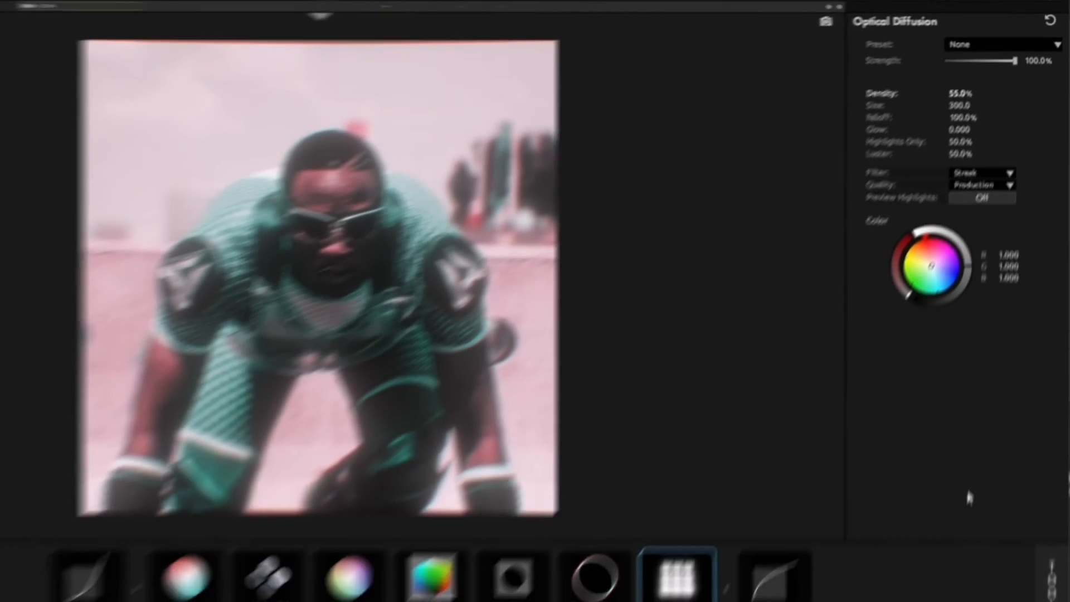
# Add an Edge Softness tool after Optical Diffusion with blur size 2.00% and a spread of about 0.156.
pyautogui.click(1053, 542)
pyautogui.scroll(-3, 865, 237)
pyautogui.scroll(4, 862, 243)
pyautogui.moveTo(742, 287); pyautogui.dragTo(737, 526)
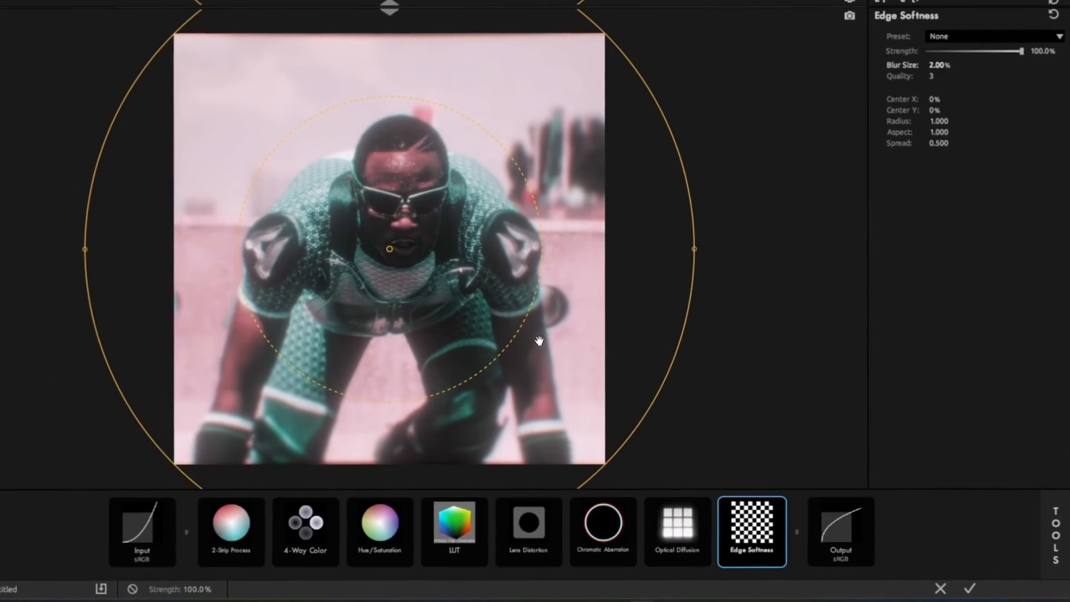
pyautogui.moveTo(516, 337); pyautogui.dragTo(593, 415)
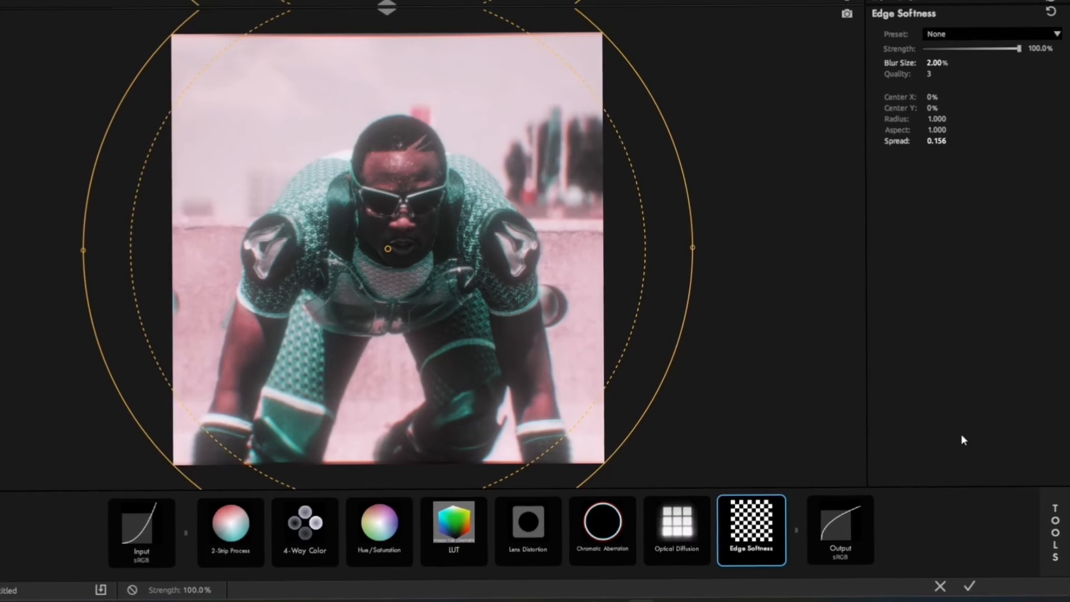
# Add an Exposure tool at the end of the look and set it to +0.20 stops.
pyautogui.moveTo(1054, 533)
pyautogui.scroll(-1, 976, 452)
pyautogui.scroll(3, 976, 452)
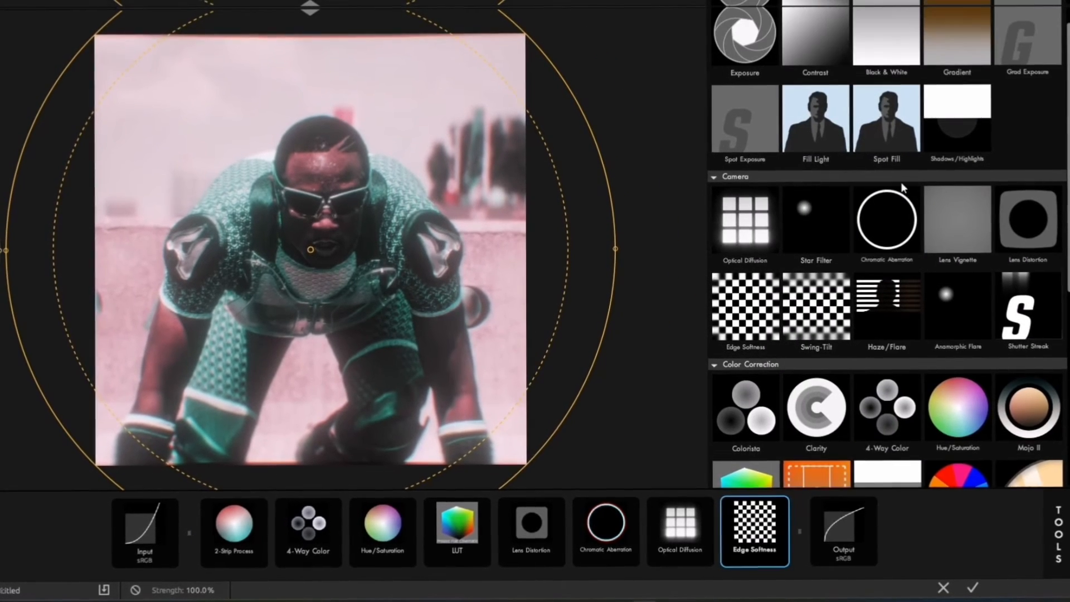
pyautogui.moveTo(743, 55); pyautogui.dragTo(798, 529)
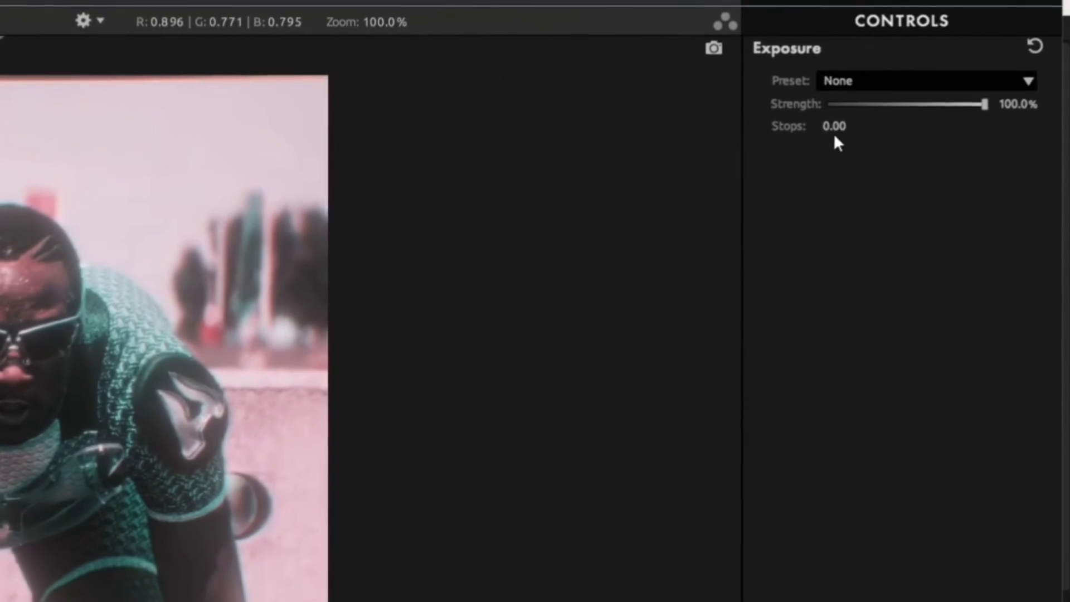
pyautogui.moveTo(834, 136)
pyautogui.mouseDown()
pyautogui.moveTo(800, 136)
pyautogui.moveTo(850, 135)
pyautogui.mouseUp()
pyautogui.press('Return')
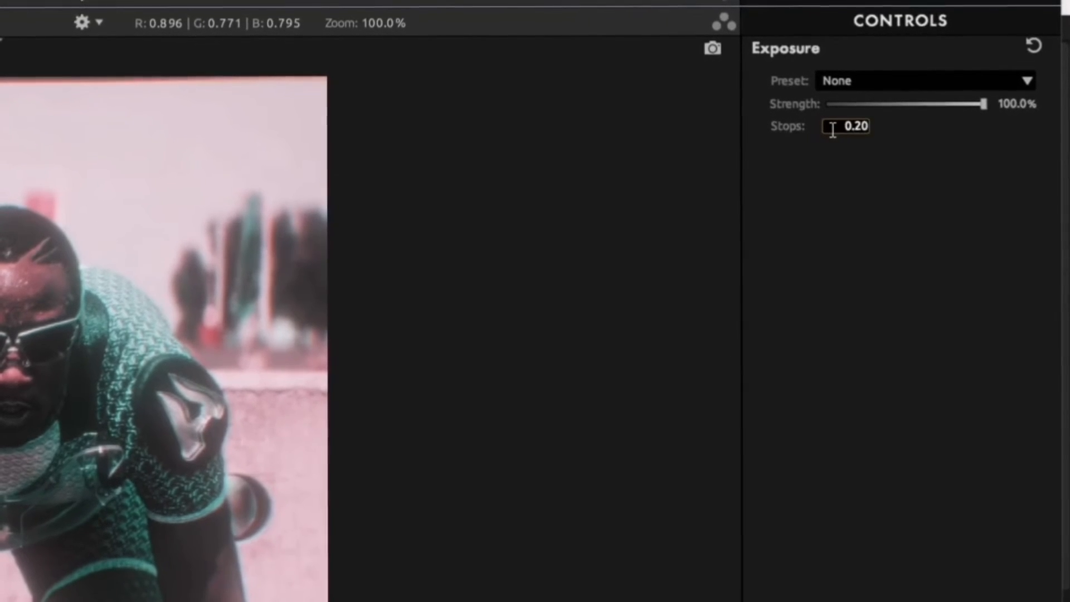
pyautogui.press('Return')
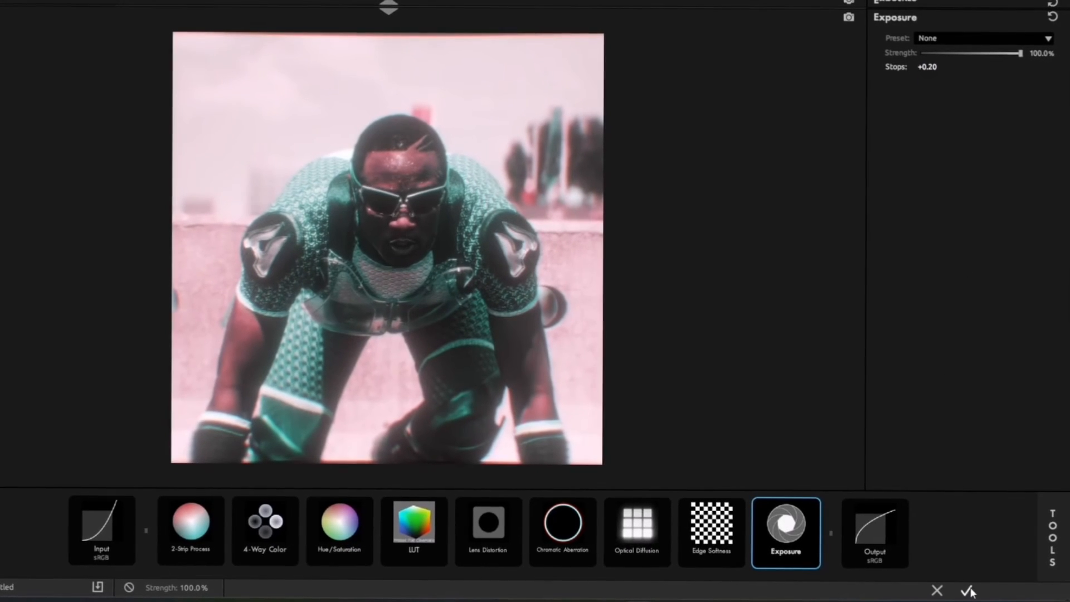
# Apply the finished look to the adjustment layer and set the second Looks effect's strength to 35%.
pyautogui.click(968, 589)
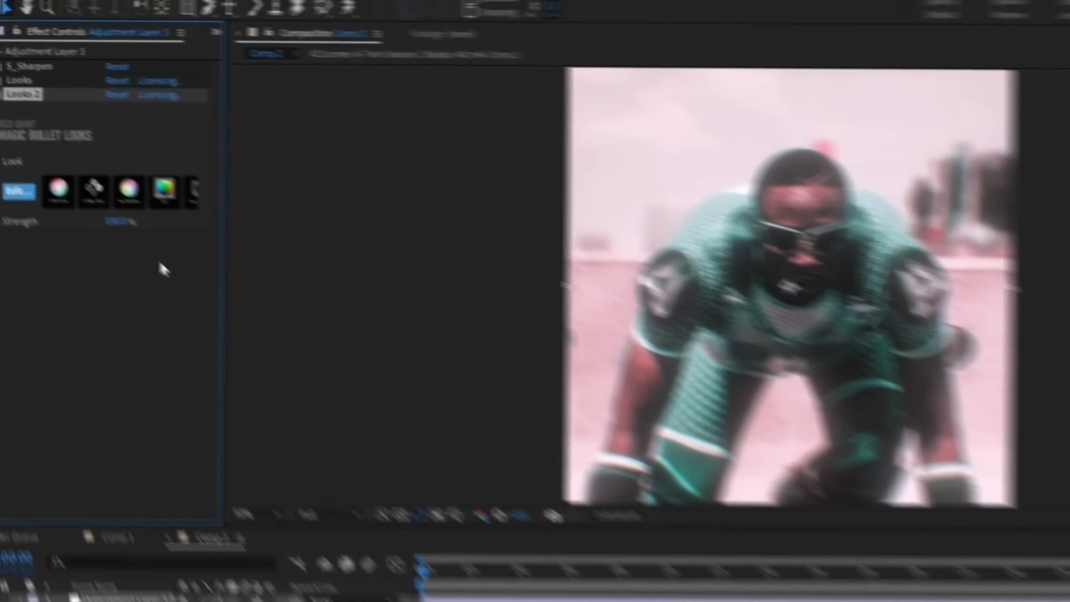
pyautogui.click(183, 266)
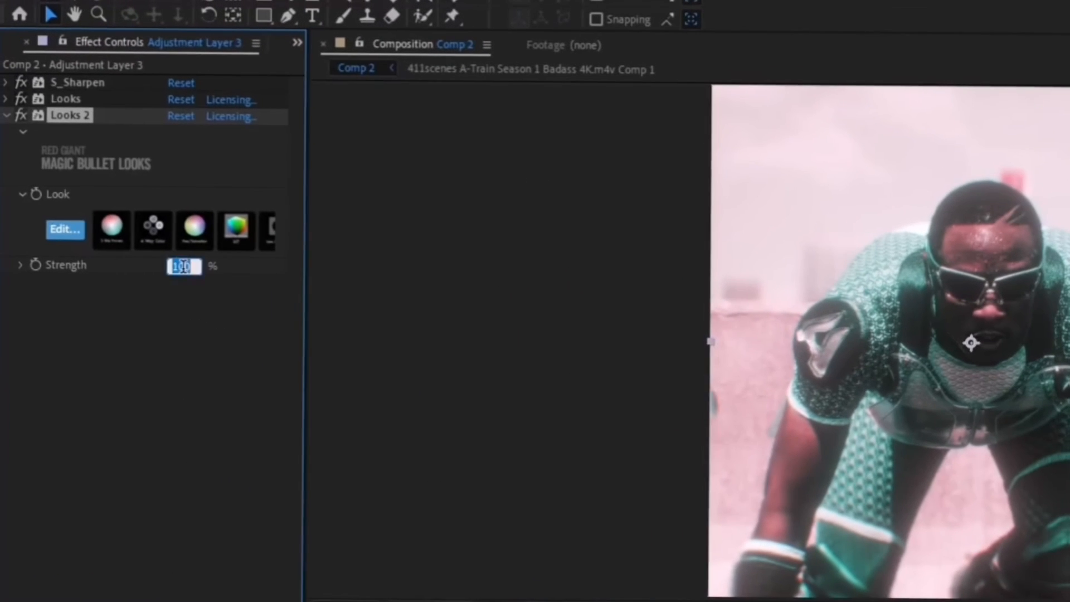
pyautogui.write('35')
pyautogui.press('Return')
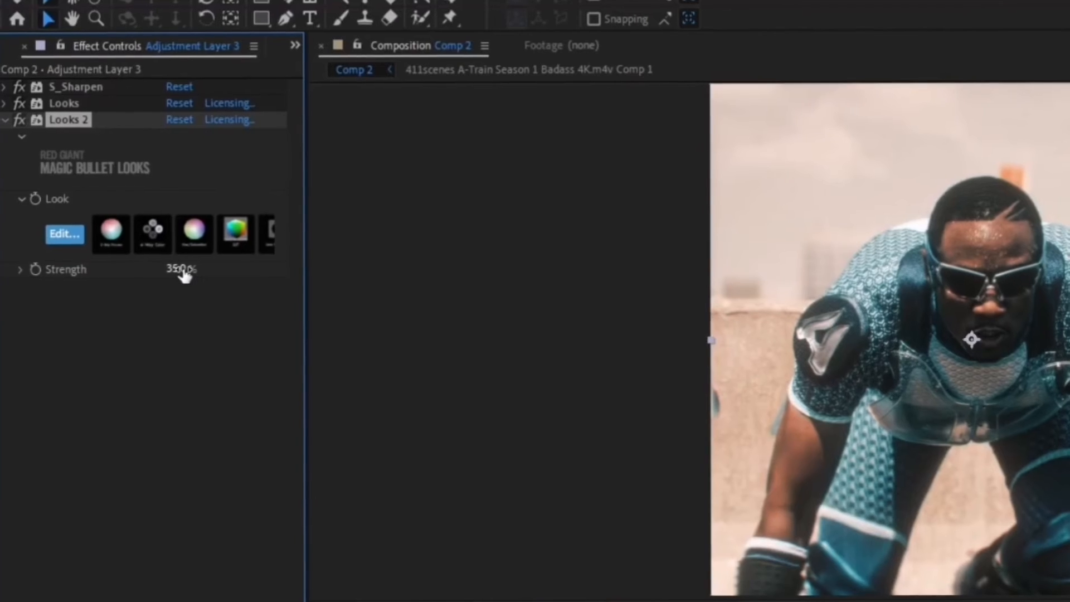
pyautogui.click(8, 118)
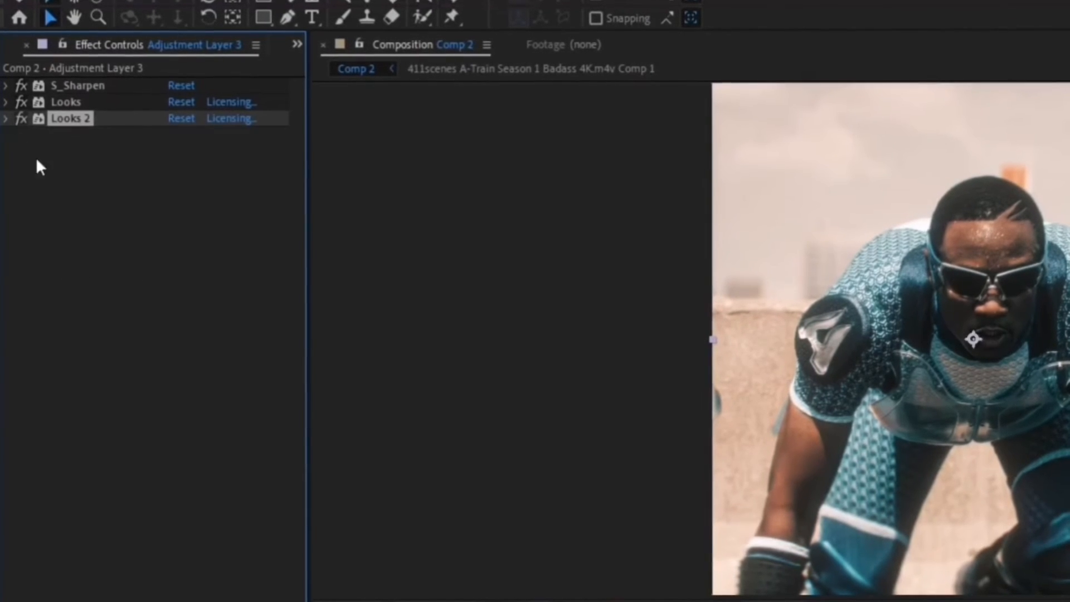
pyautogui.click(88, 222)
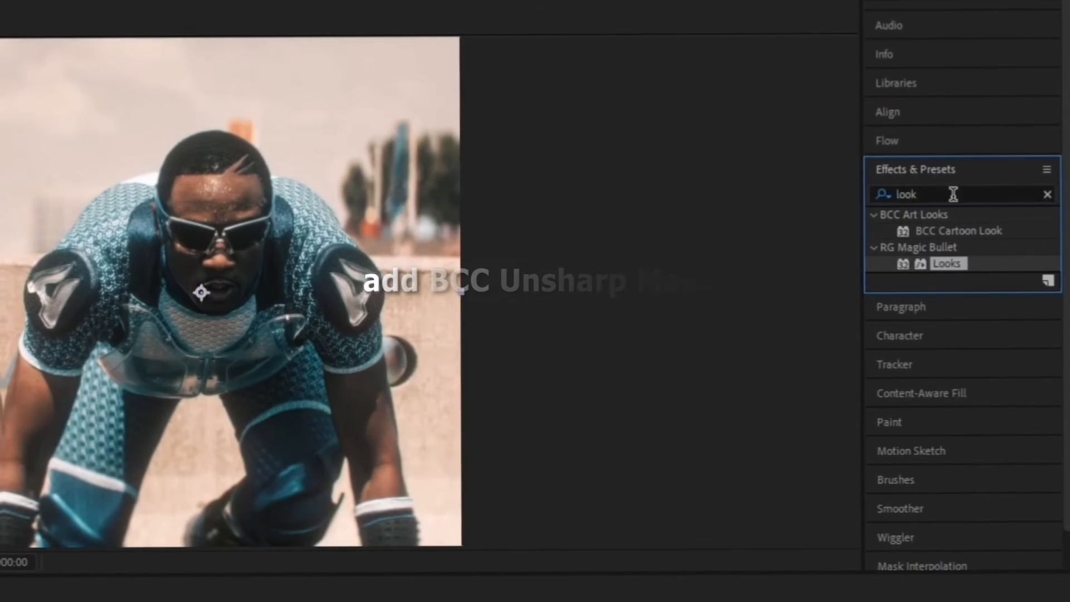
# Add the BCC Unsharp Mask effect to the adjustment layer with a radius of 12 and an amount of 10.
pyautogui.hotkey('ctrl', 'f')
pyautogui.write('unsharp')
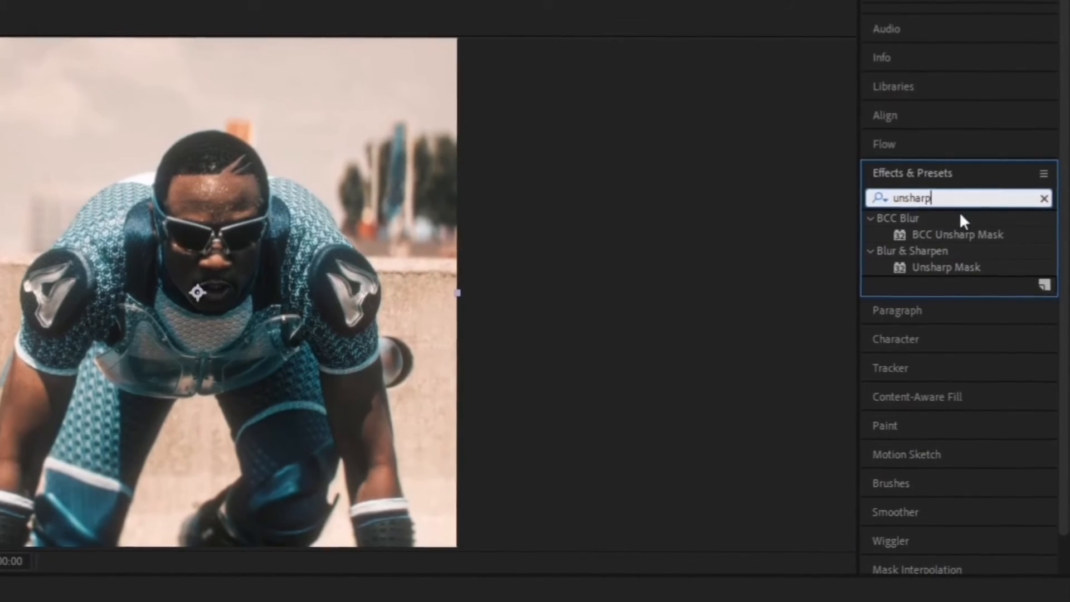
pyautogui.doubleClick(964, 235)
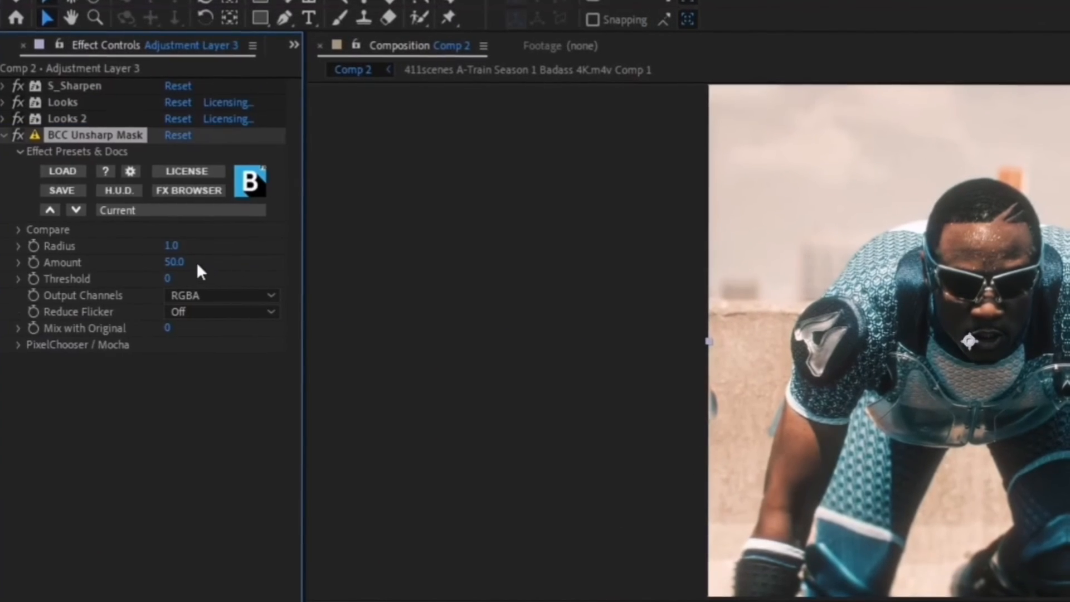
pyautogui.write('12')
pyautogui.press('Return')
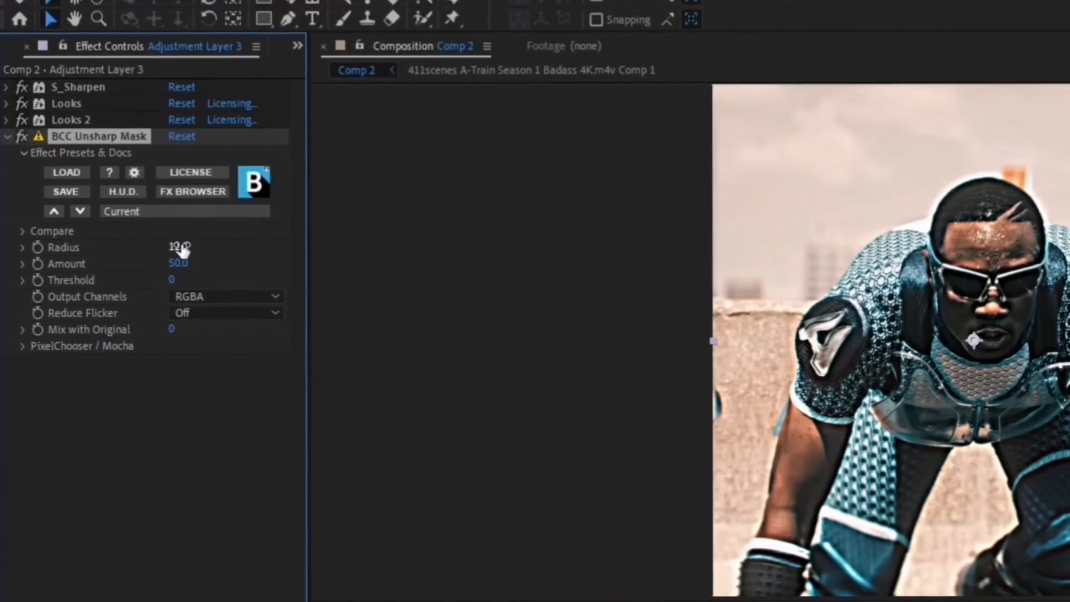
pyautogui.click(177, 261)
pyautogui.write('10')
pyautogui.press('Return')
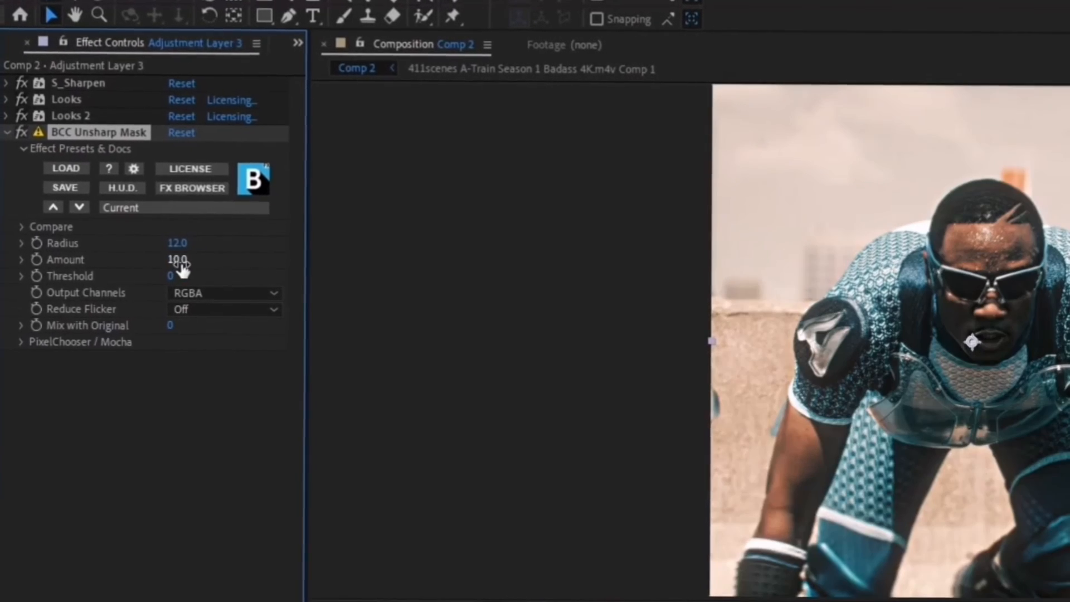
pyautogui.click(8, 135)
pyautogui.click(100, 252)
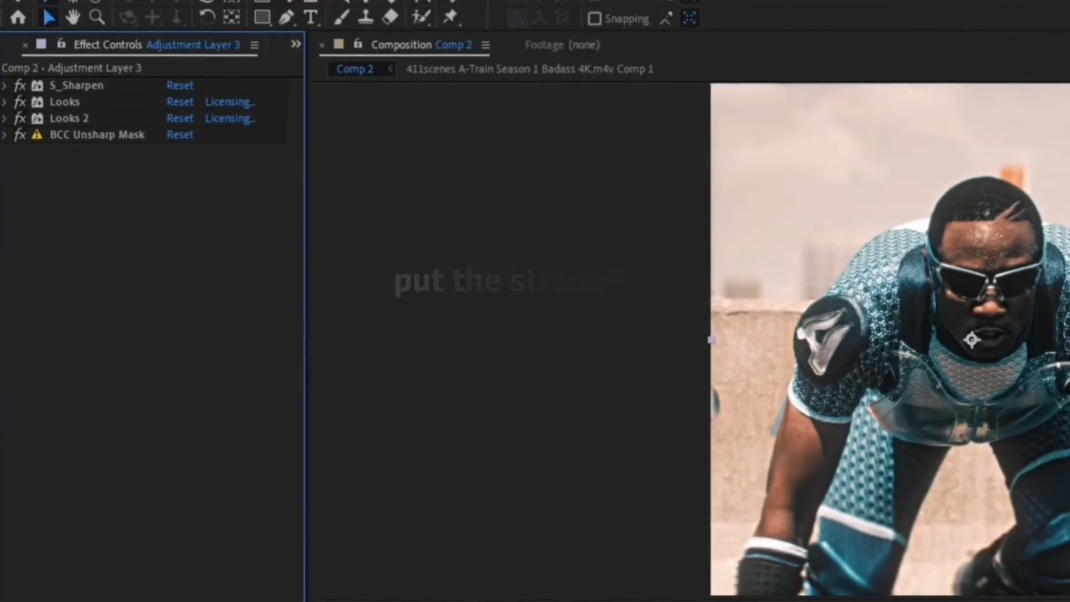
# Set the strength of the second Looks effect to 50%.
pyautogui.click(5, 116)
pyautogui.click(184, 267)
pyautogui.write('50')
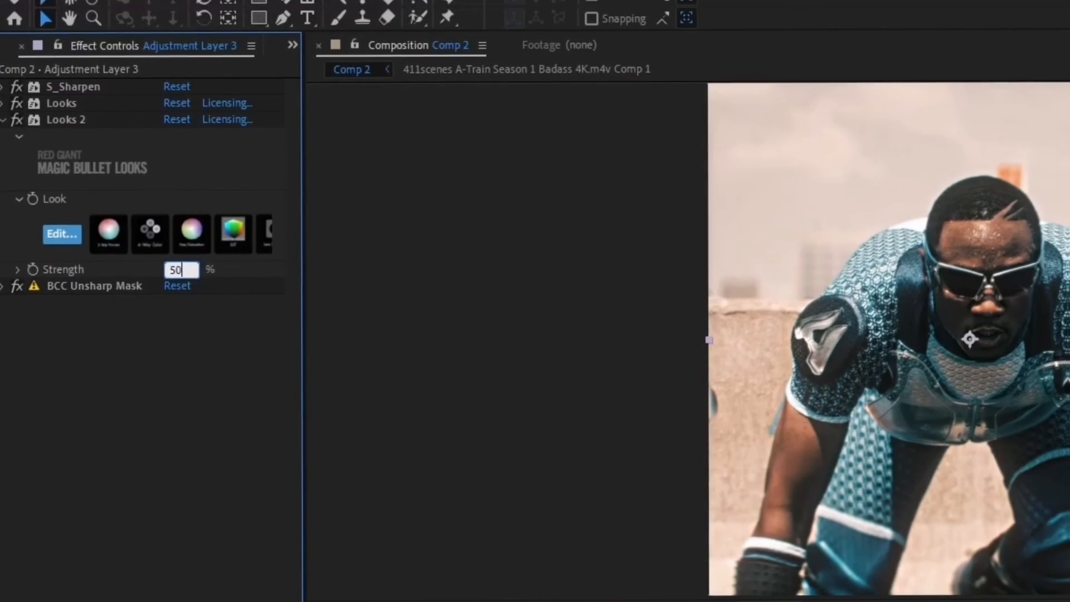
pyautogui.press('Return')
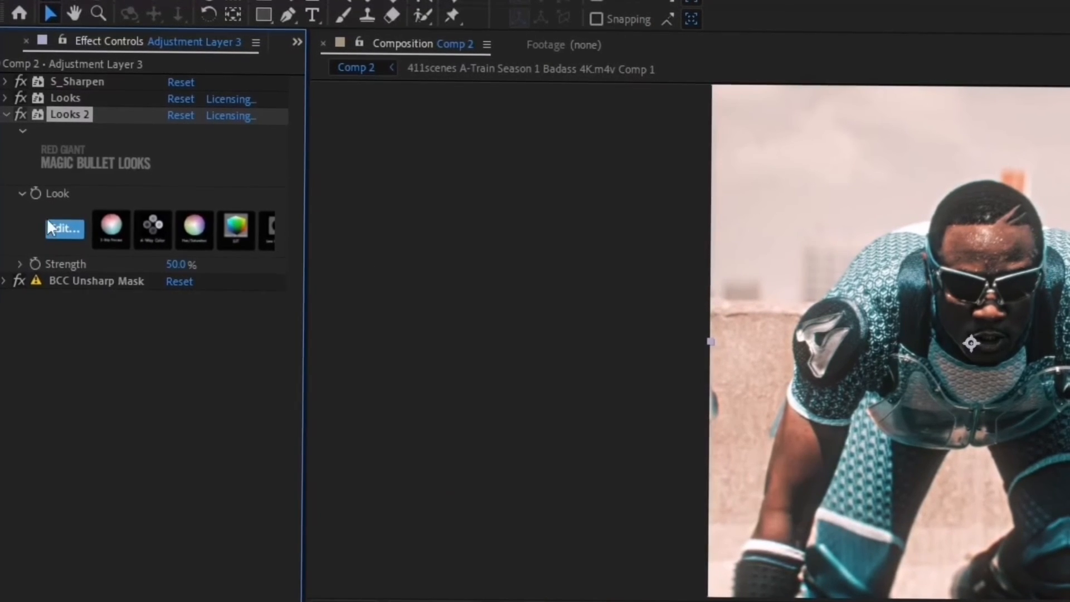
# Edit the second look, setting its Optical Diffusion density to 100%, and apply the revised look.
pyautogui.click(78, 239)
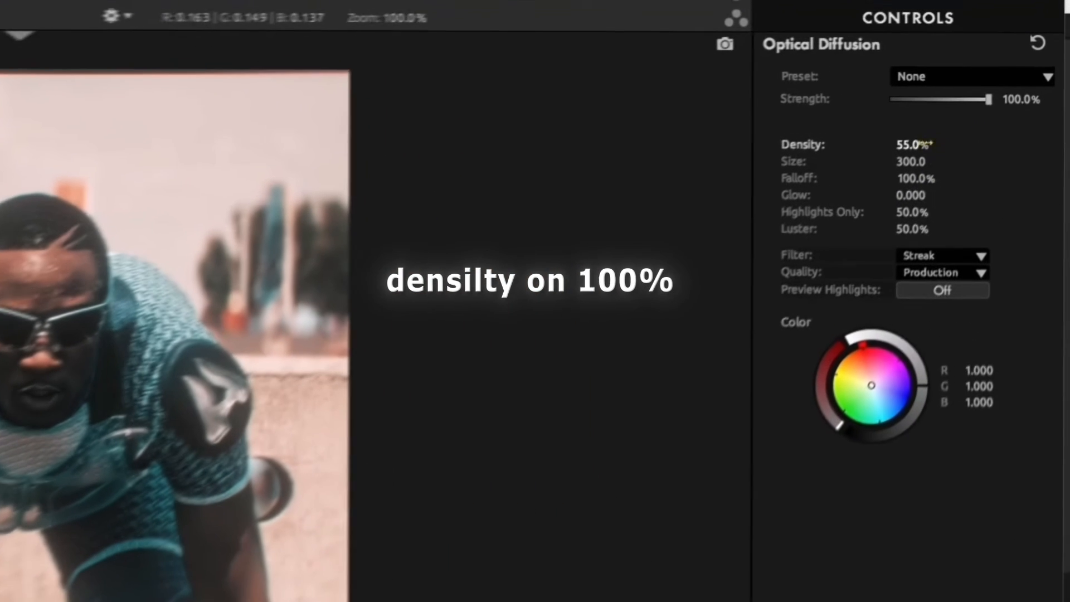
pyautogui.click(972, 84)
pyautogui.write('100')
pyautogui.press('Return')
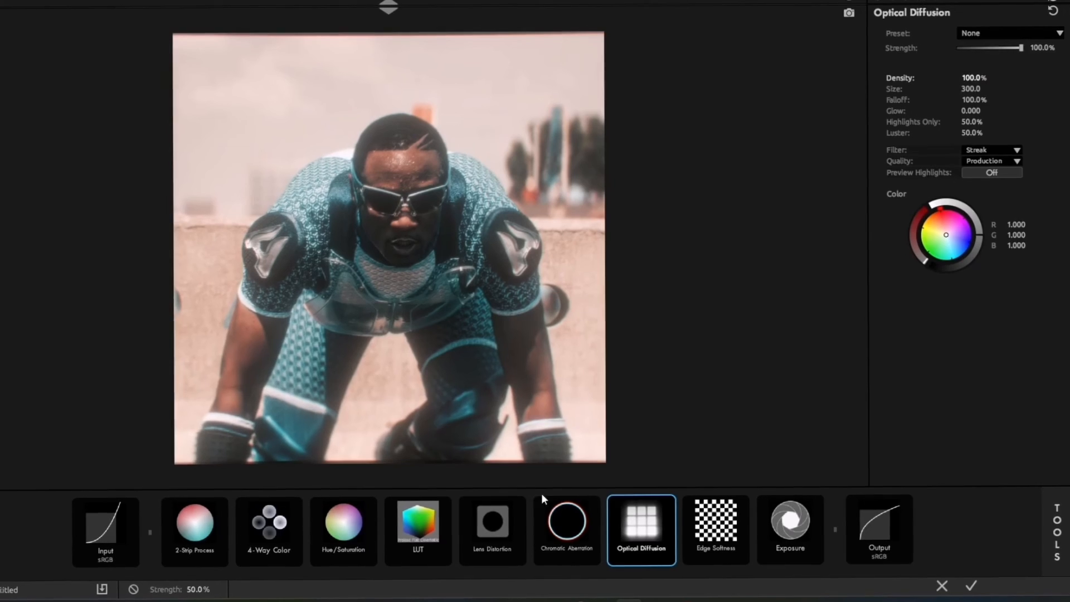
pyautogui.click(541, 528)
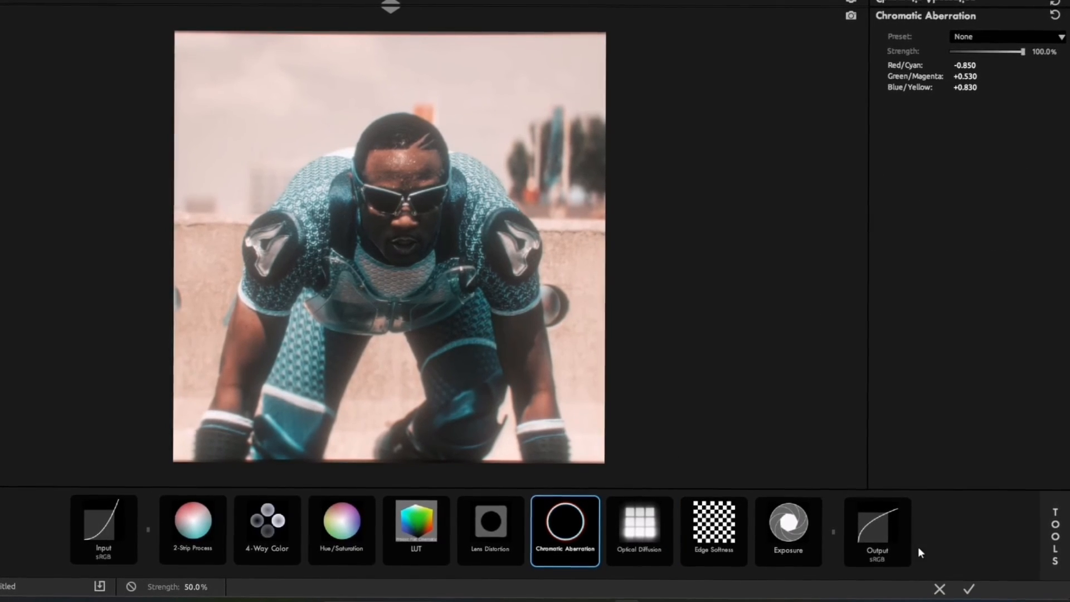
pyautogui.click(969, 590)
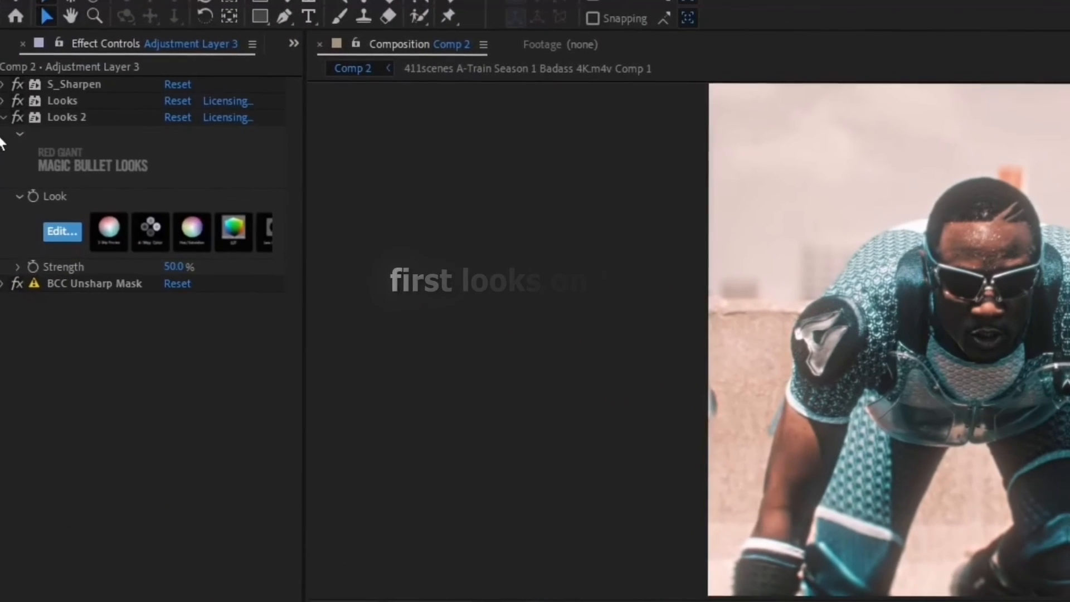
pyautogui.click(3, 117)
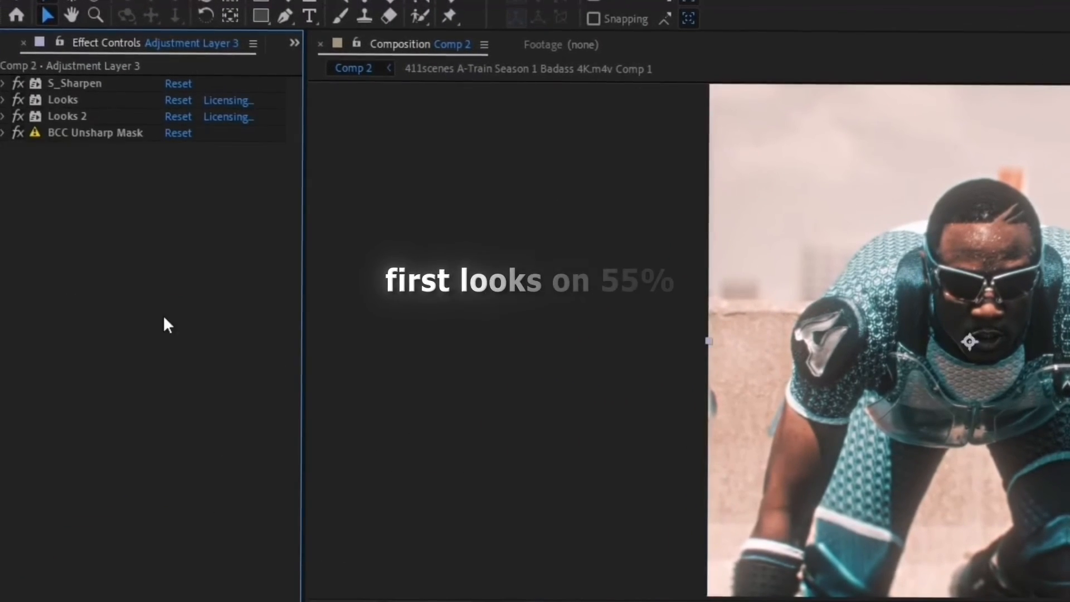
# Set the first Looks effect's strength to 55% and scrub through the clip to preview the grade.
pyautogui.click(4, 98)
pyautogui.click(176, 251)
pyautogui.write('55')
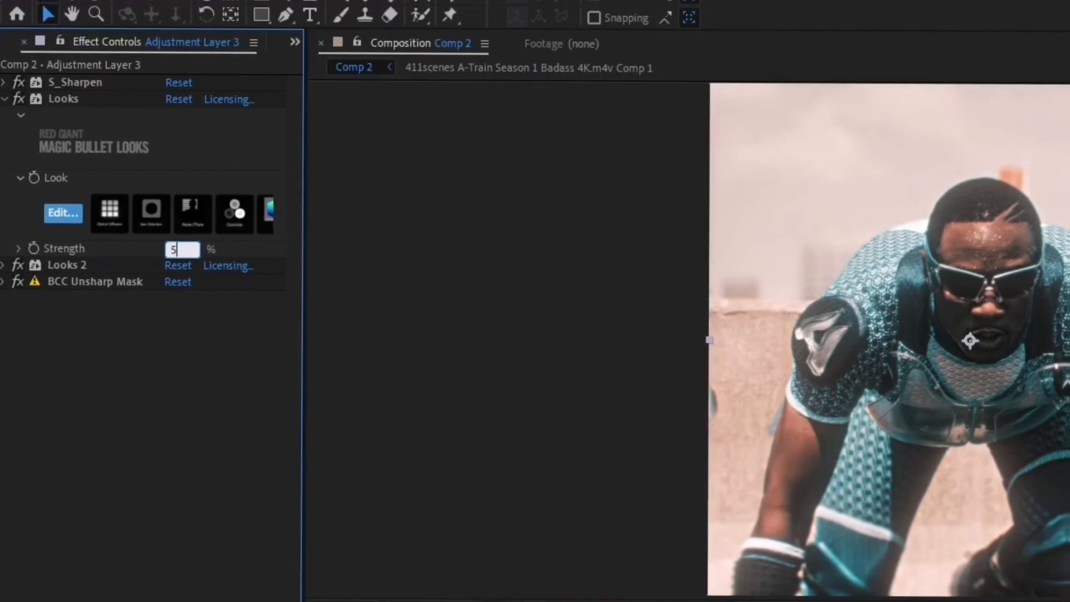
pyautogui.press('Return')
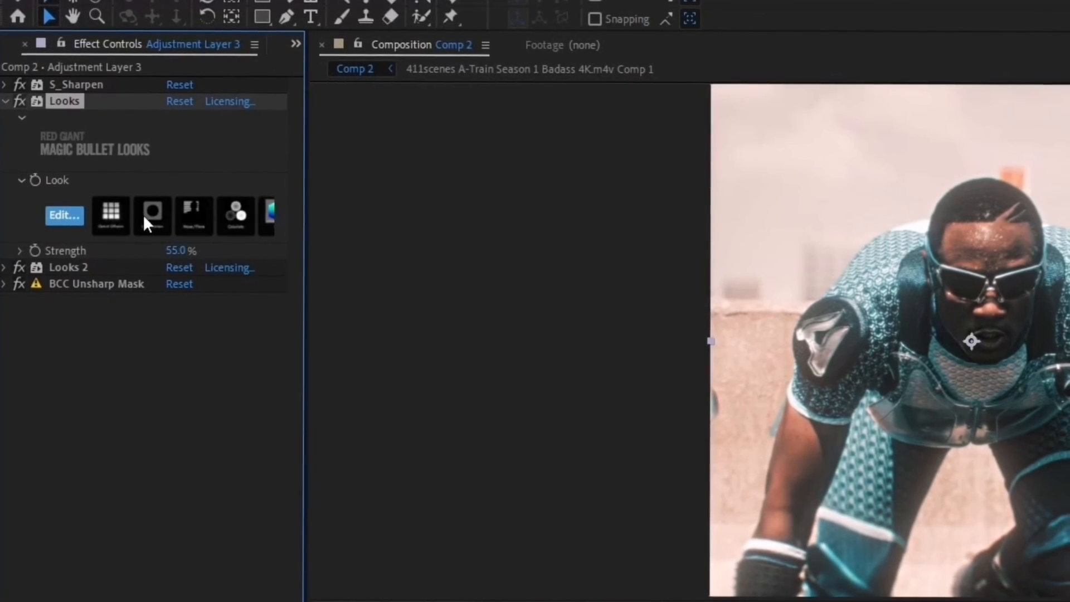
pyautogui.click(5, 100)
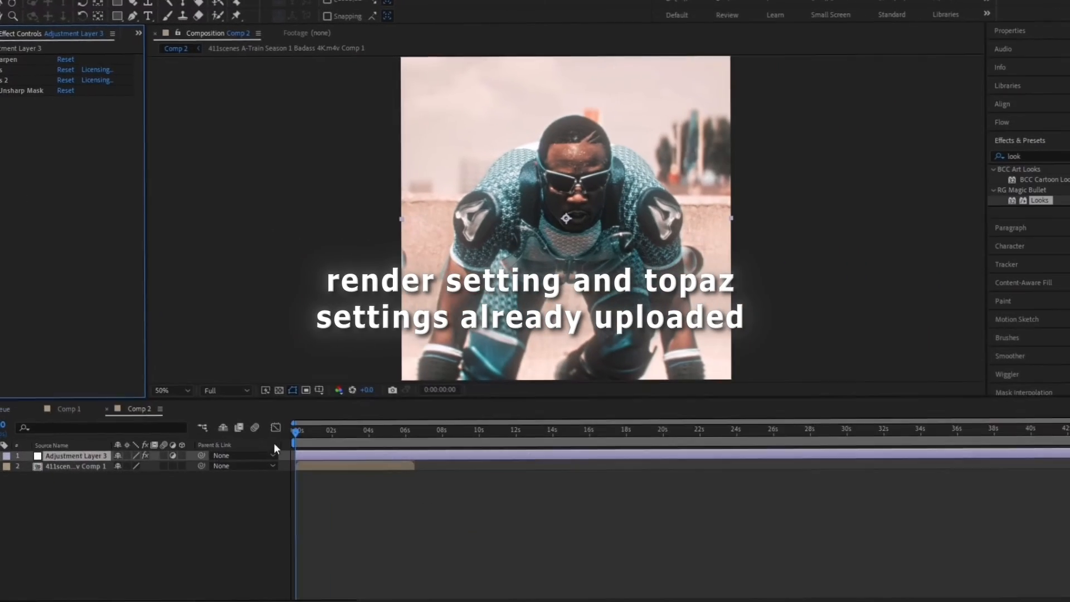
pyautogui.moveTo(303, 429); pyautogui.dragTo(399, 436)
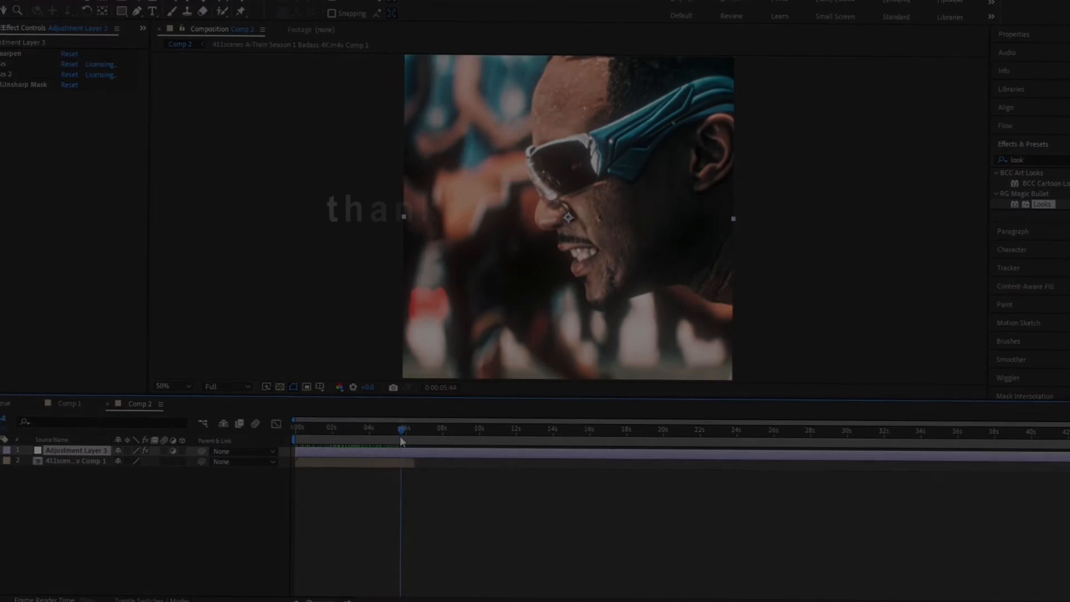